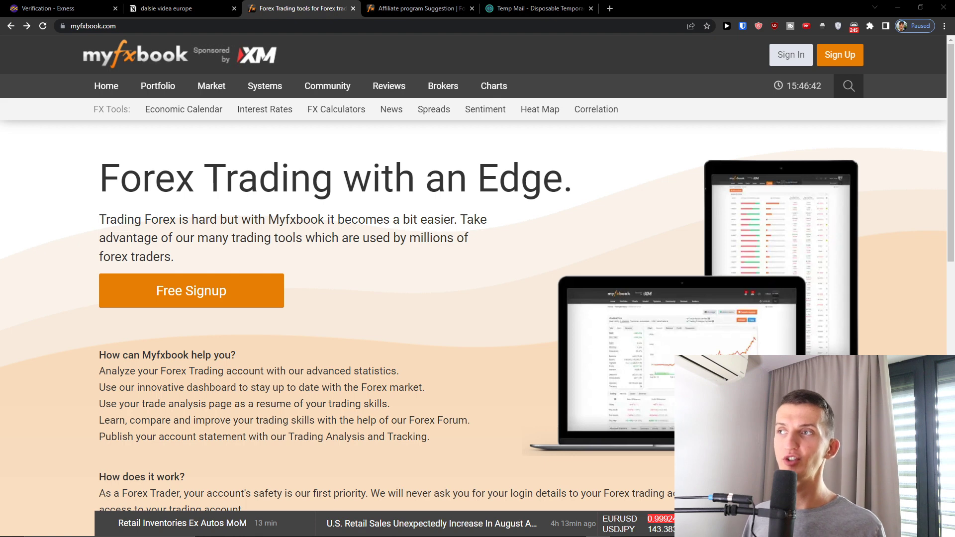
Open the free sign-up form and enter a username, e-mail address and password.
{"action": "left_click", "coordinate": [234, 306]}
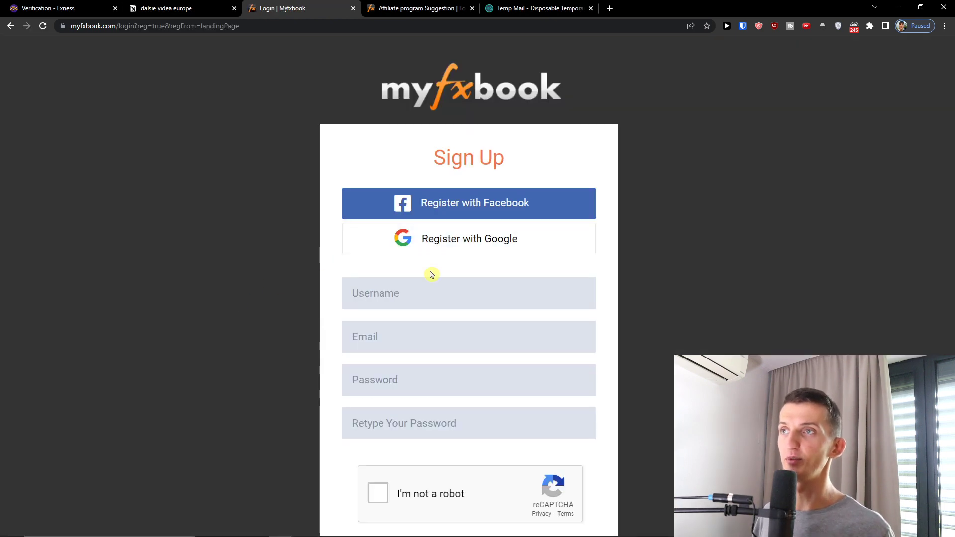
{"action": "left_click", "coordinate": [412, 285]}
{"action": "type", "text": "Sunwe1"}
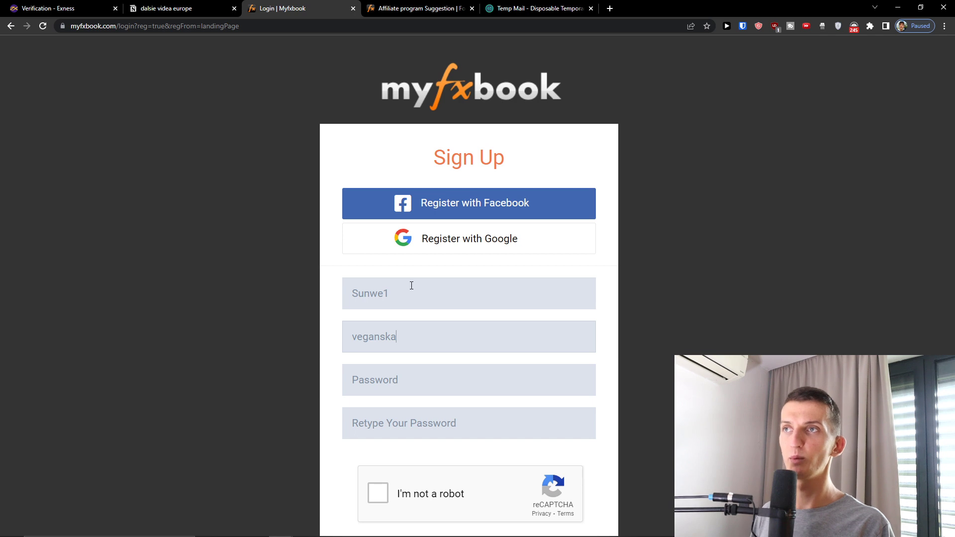
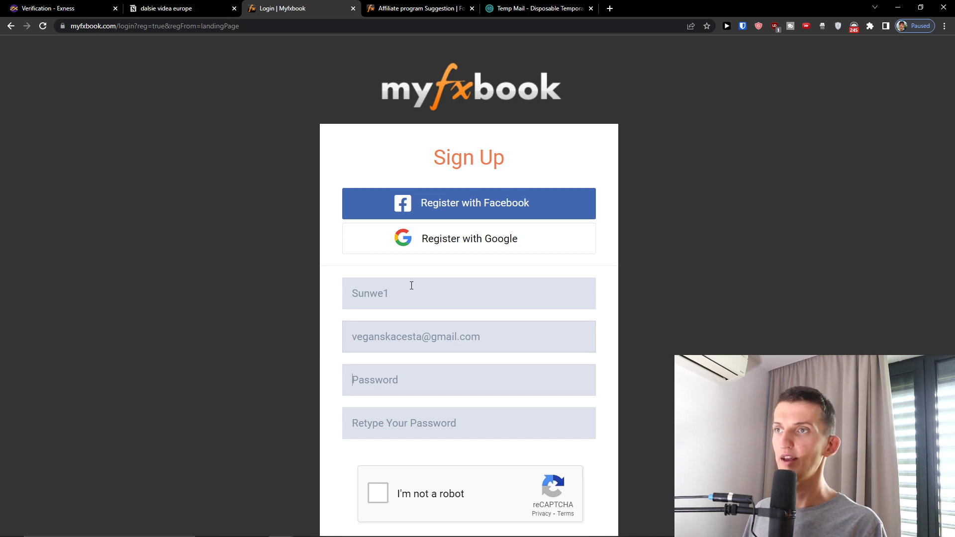
{"action": "type", "text": "•••••••••••"}
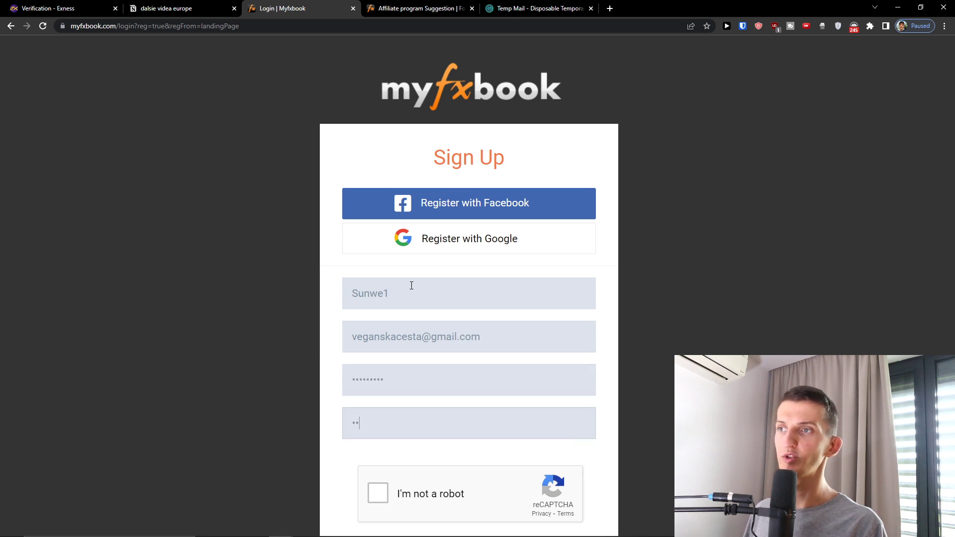
Pass the reCAPTCHA, accept the Terms of Service and Privacy Policy, and submit the registration.
{"action": "scroll", "coordinate": [418, 306], "scroll_direction": "down", "scroll_amount": 4}
{"action": "left_click", "coordinate": [418, 306]}
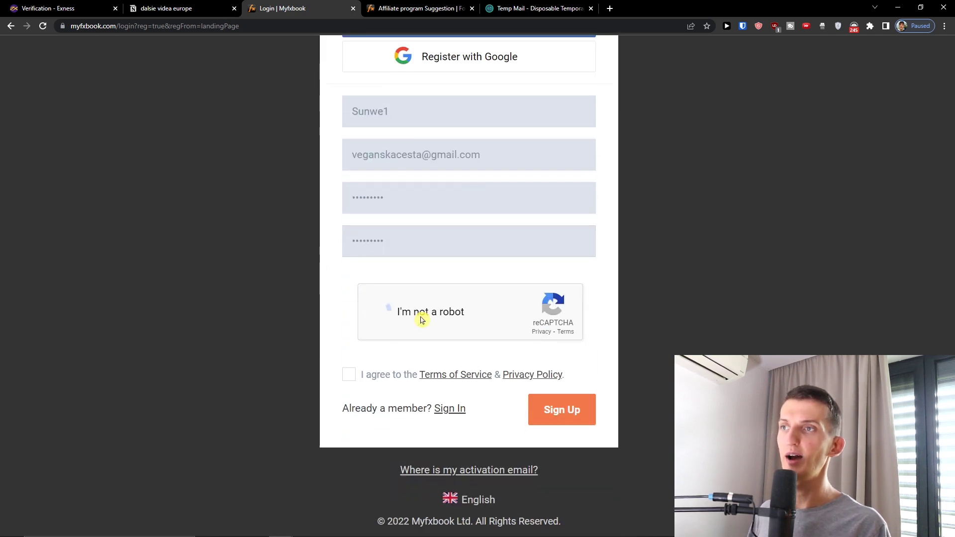
{"action": "left_click", "coordinate": [350, 374]}
{"action": "left_click", "coordinate": [537, 403]}
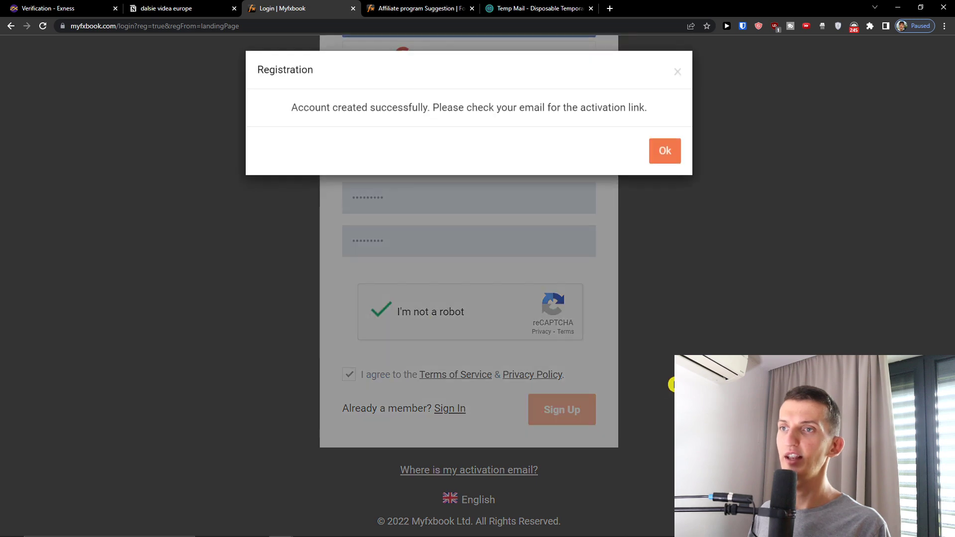
Dismiss the Google sign-in suggestion and follow the e-mail activation link to activate the account.
{"action": "left_click", "coordinate": [664, 158]}
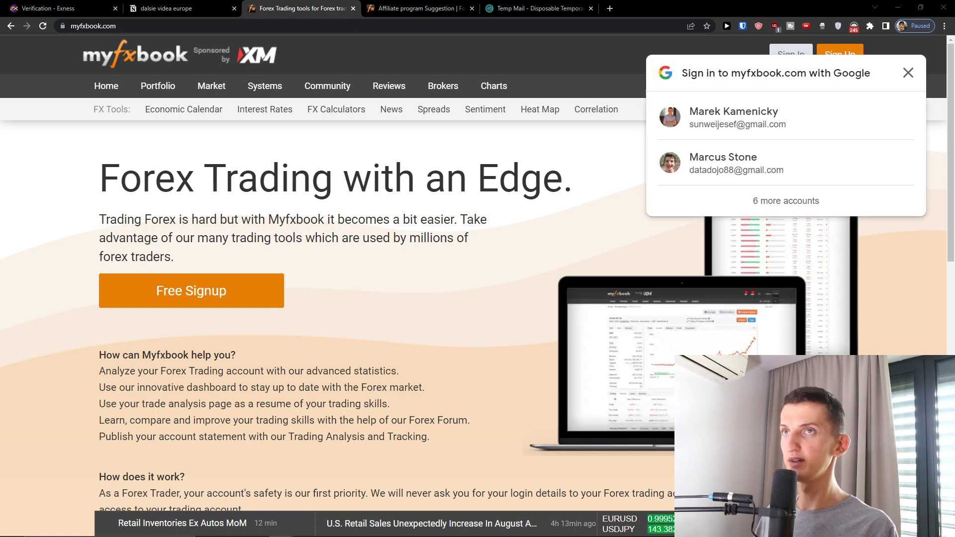
{"action": "left_click", "coordinate": [908, 72]}
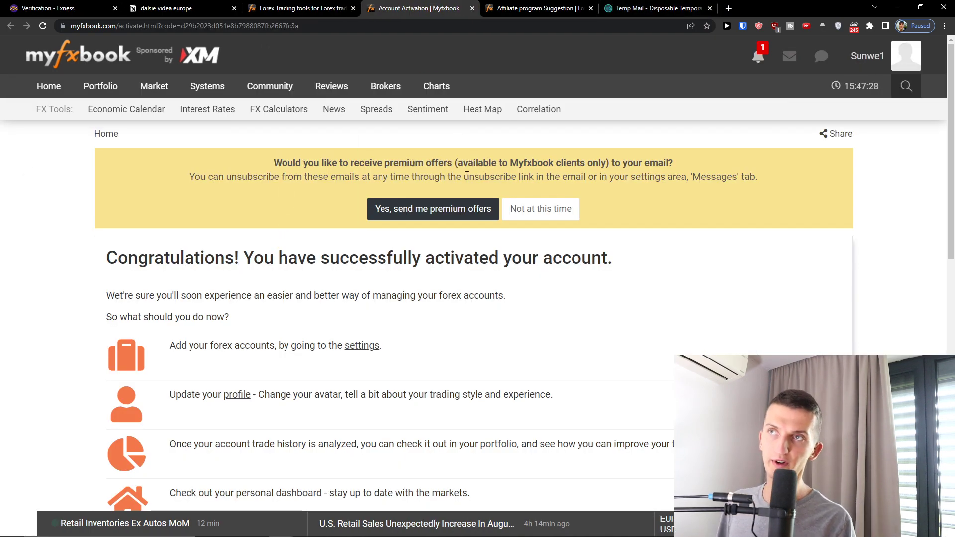
Allow real-time market update notifications and dismiss the browser's permission prompt.
{"action": "scroll", "coordinate": [466, 175], "scroll_direction": "down", "scroll_amount": 1}
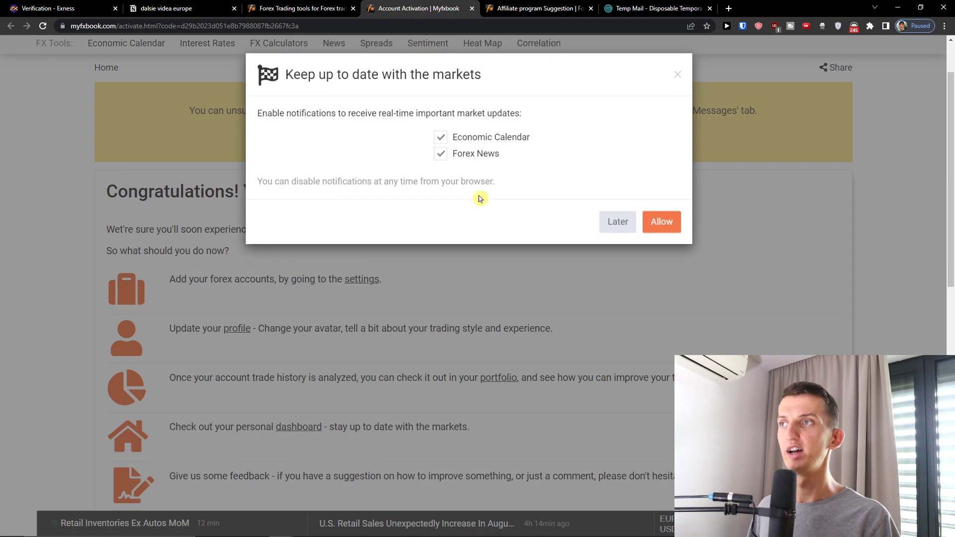
{"action": "scroll", "coordinate": [652, 125], "scroll_direction": "up", "scroll_amount": 1}
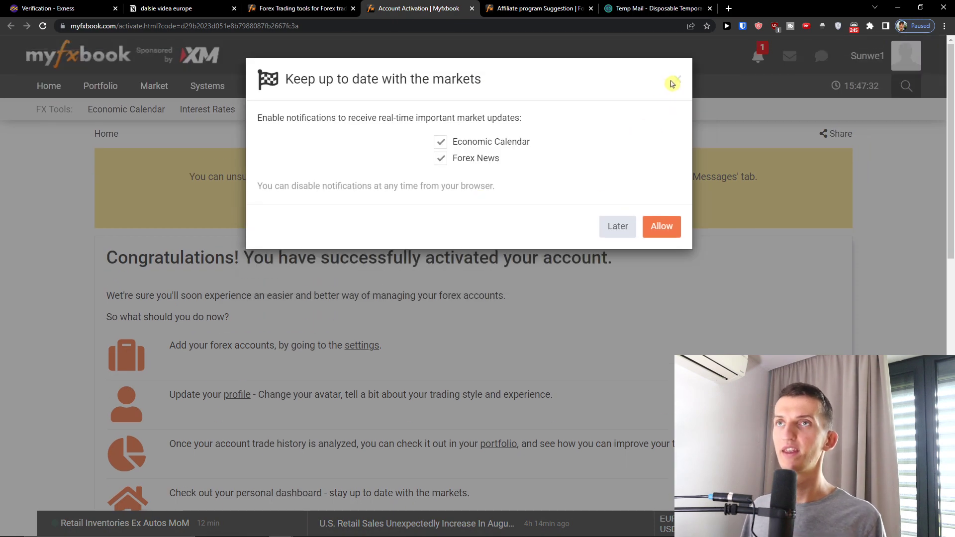
{"action": "scroll", "coordinate": [675, 80], "scroll_direction": "down", "scroll_amount": 1}
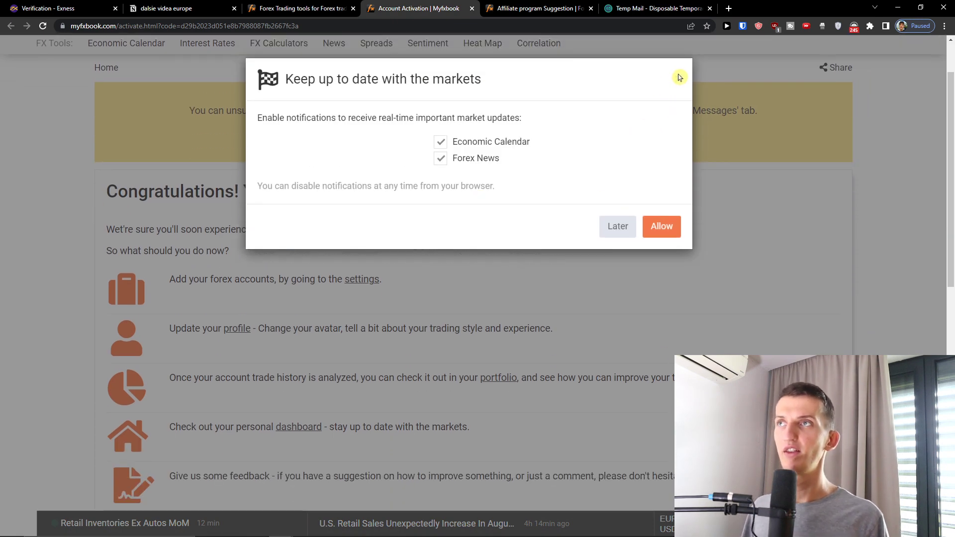
{"action": "left_click", "coordinate": [662, 226]}
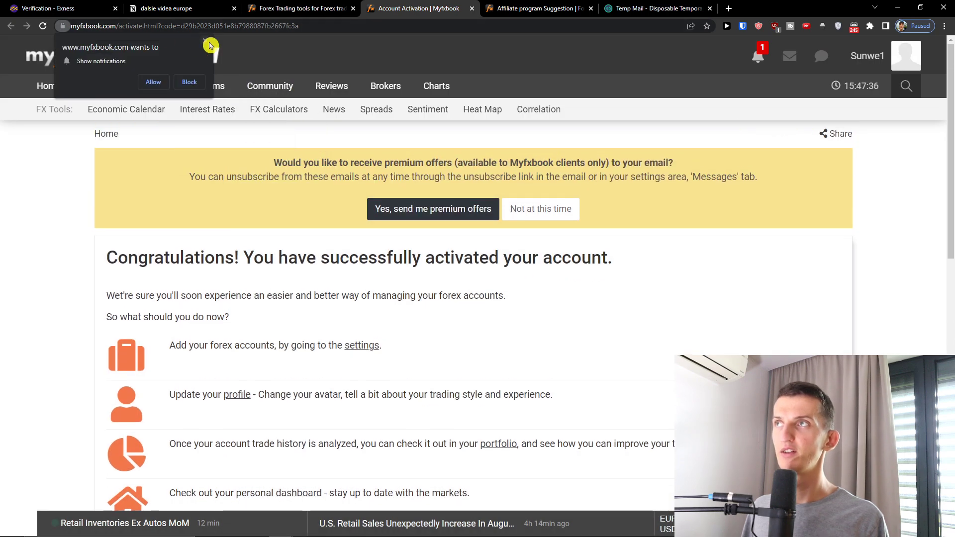
{"action": "left_click", "coordinate": [205, 41]}
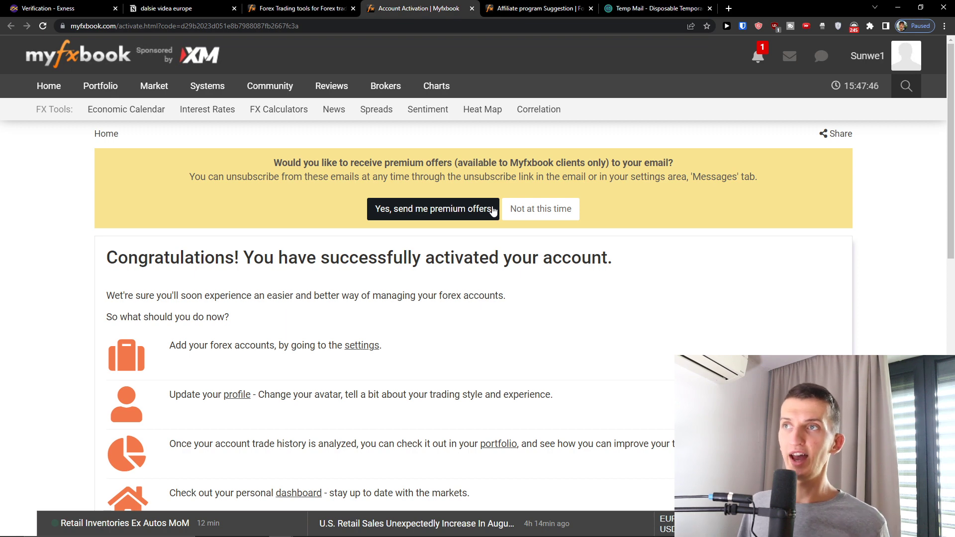
Decline the premium e-mail offers with 'Not at this time'.
{"action": "left_click", "coordinate": [530, 214]}
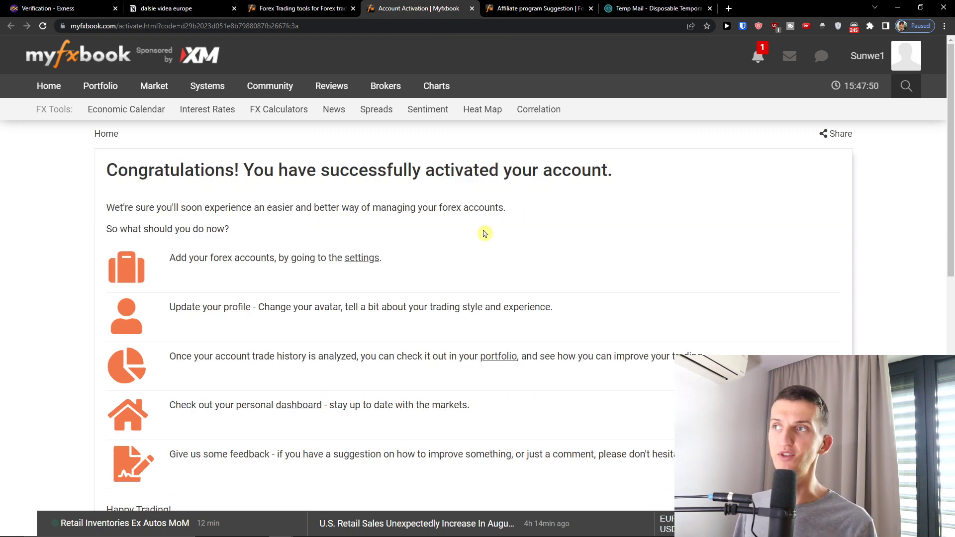
{"action": "left_click_drag", "start_coordinate": [165, 170], "coordinate": [476, 186]}
{"action": "left_click", "coordinate": [58, 208]}
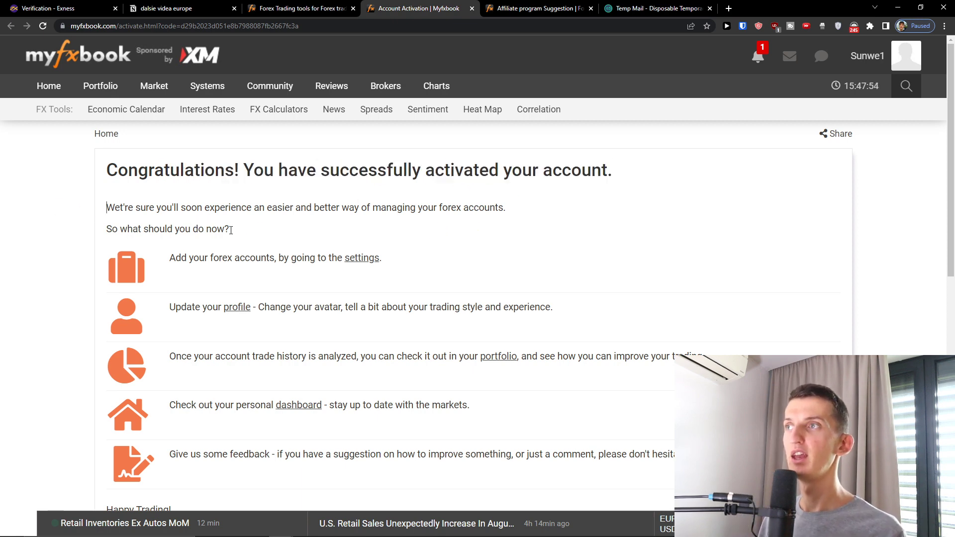
{"action": "scroll", "coordinate": [373, 277], "scroll_direction": "down", "scroll_amount": 1}
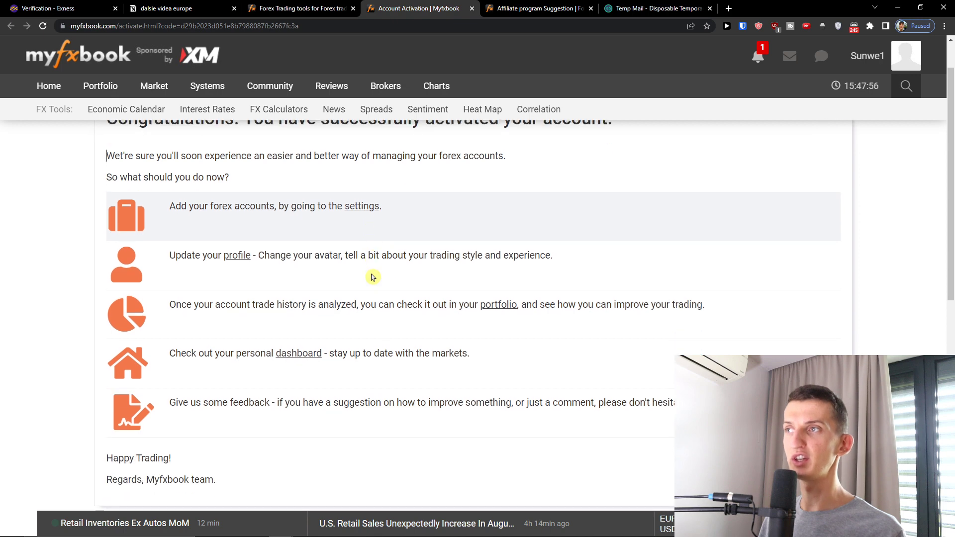
Open the account settings in a new tab and go to its Accounts page.
{"action": "left_click", "coordinate": [353, 198]}
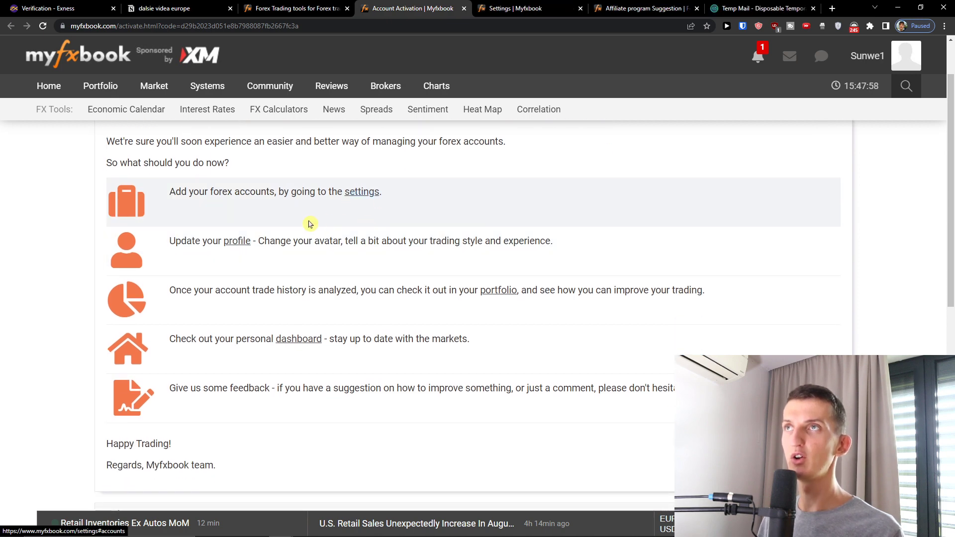
{"action": "key", "text": "ctrl+Tab"}
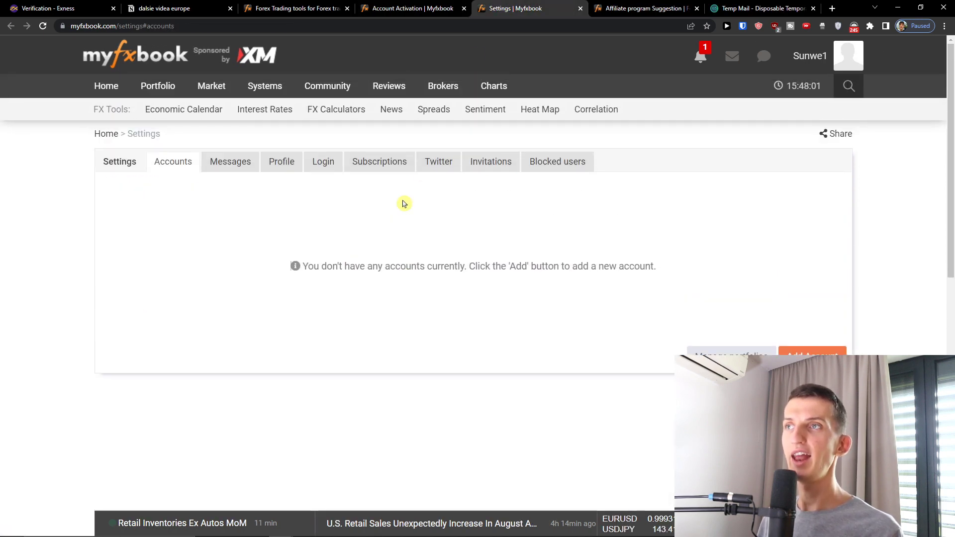
{"action": "key", "text": "ctrl+shift+Tab"}
{"action": "mouse_move", "coordinate": [340, 114]}
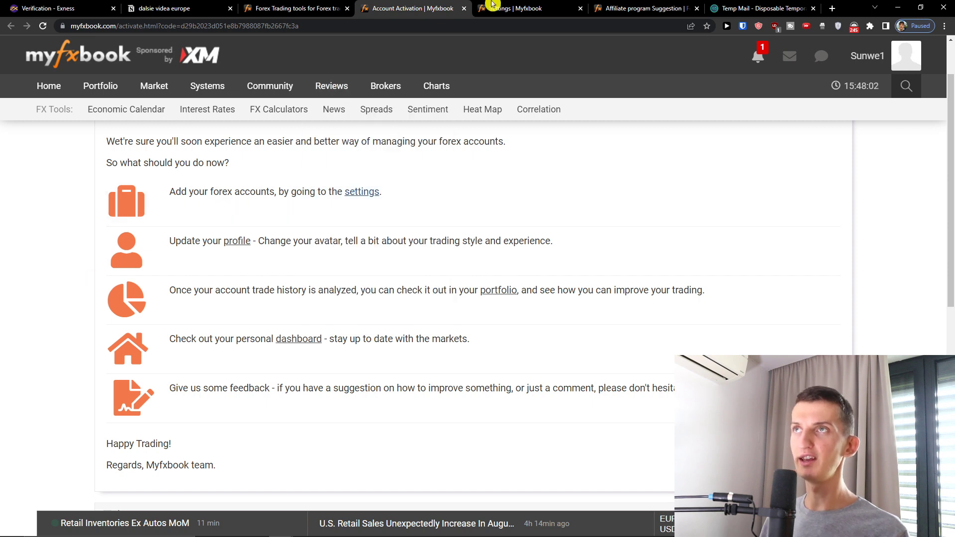
{"action": "left_click", "coordinate": [498, 8]}
Add a new trading account with MetaTrader 4 (EA) as the platform, downloading EaInstaller.exe.
{"action": "left_click", "coordinate": [805, 349]}
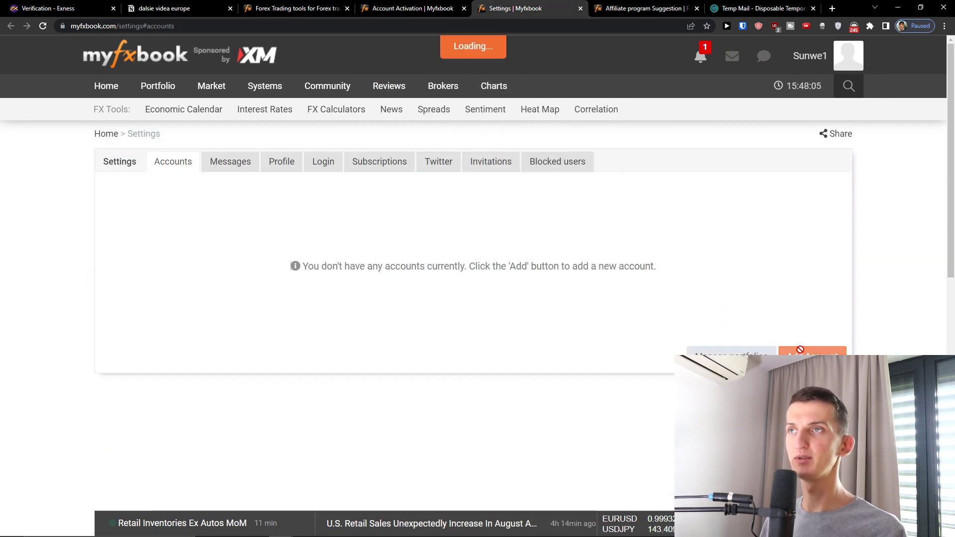
{"action": "left_click", "coordinate": [482, 208]}
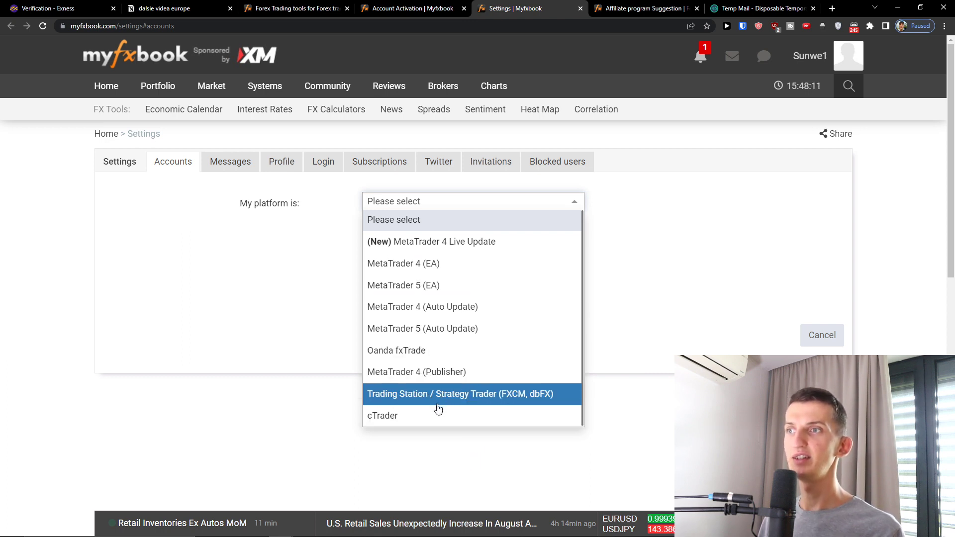
{"action": "left_click", "coordinate": [473, 264]}
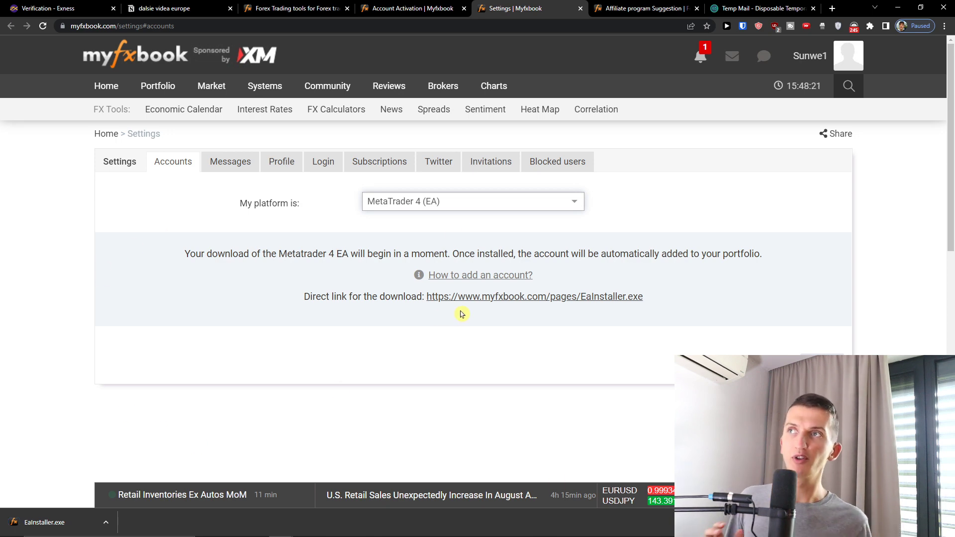
{"action": "left_click", "coordinate": [495, 210]}
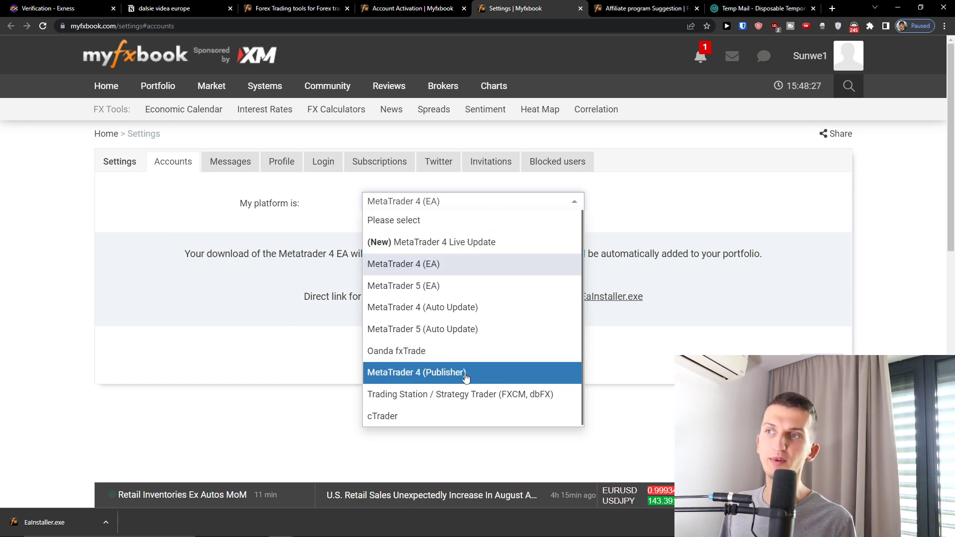
{"action": "left_click", "coordinate": [281, 297]}
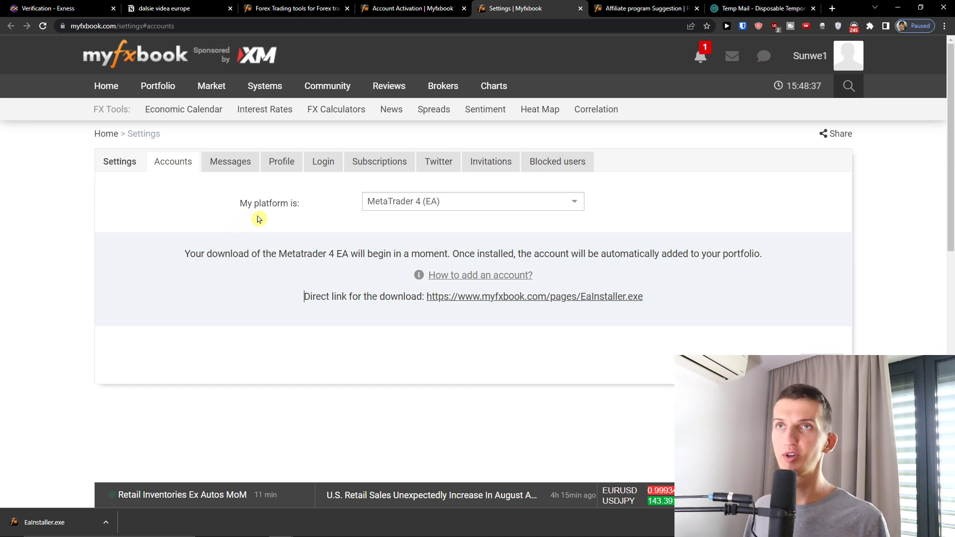
{"action": "left_click", "coordinate": [466, 200]}
{"action": "left_click", "coordinate": [441, 267]}
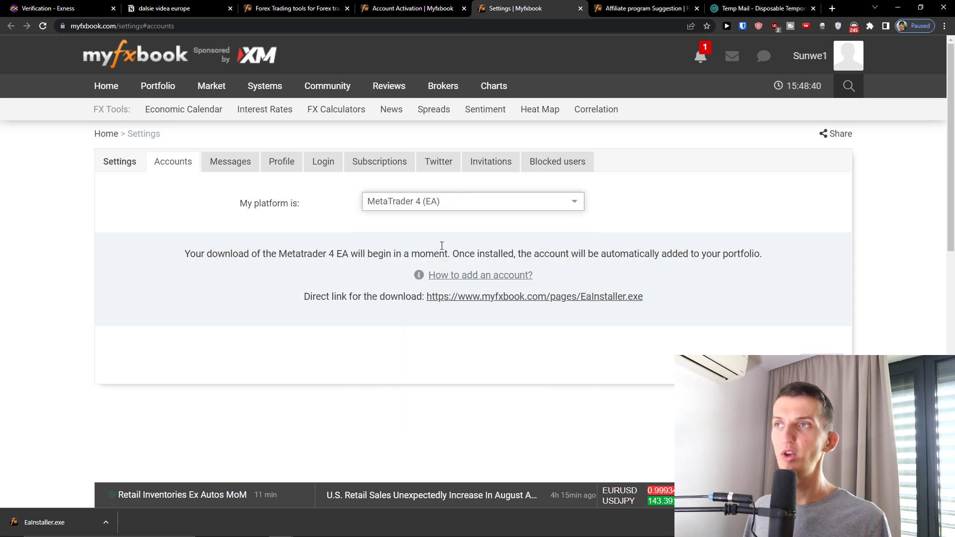
{"action": "left_click", "coordinate": [440, 204]}
{"action": "left_click", "coordinate": [440, 267]}
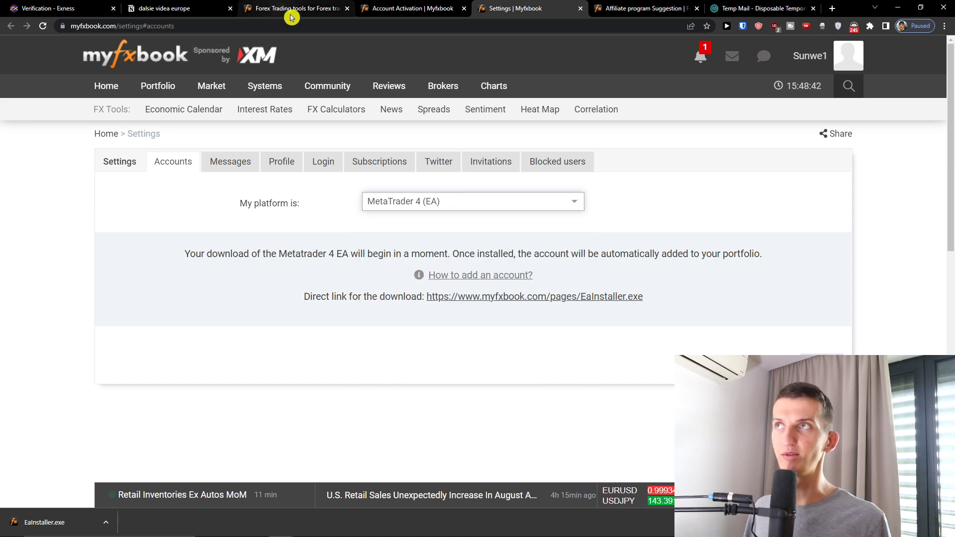
Read through the 'How to add an account?' MetaTrader 4 EA Connection Wizard installation and setup guide.
{"action": "left_click", "coordinate": [505, 277]}
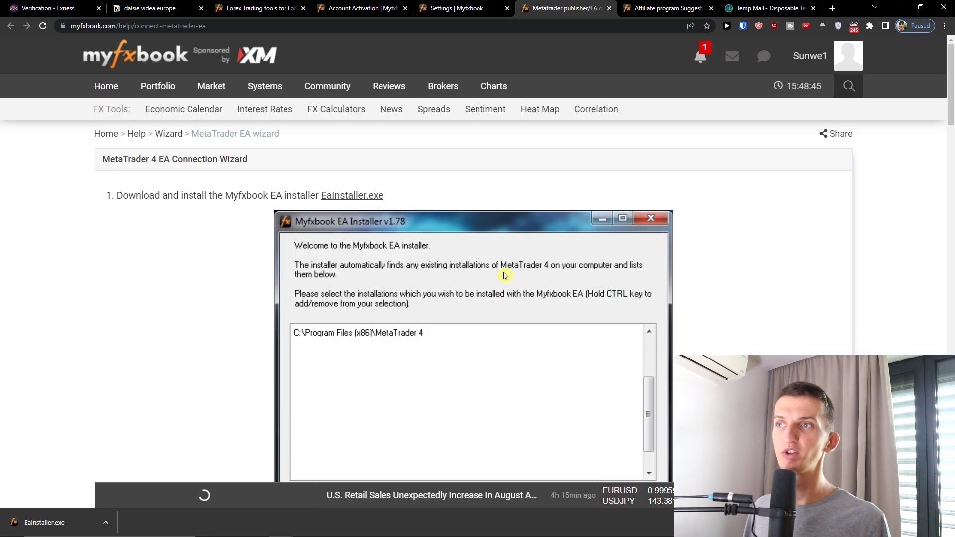
{"action": "scroll", "coordinate": [505, 278], "scroll_direction": "down", "scroll_amount": 5}
{"action": "scroll", "coordinate": [506, 281], "scroll_direction": "down", "scroll_amount": 15}
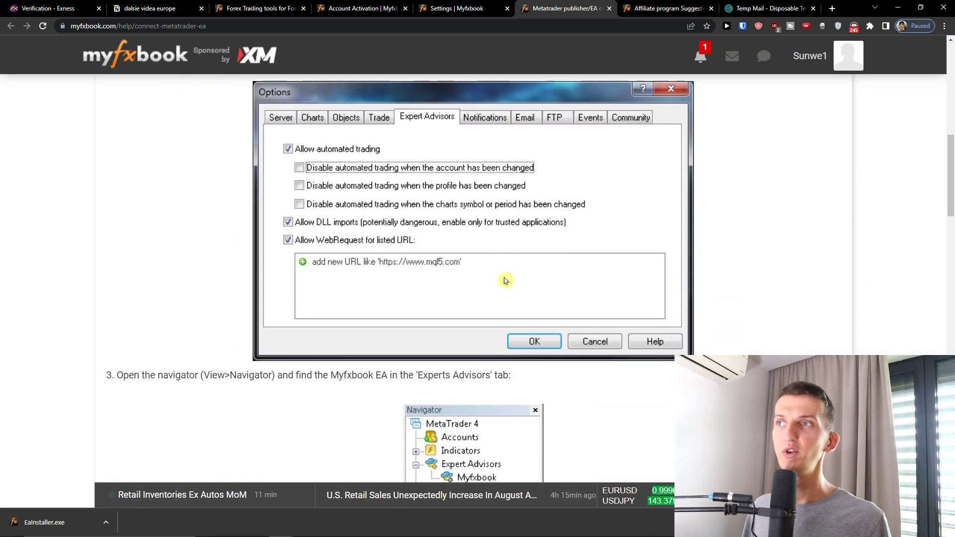
{"action": "scroll", "coordinate": [505, 281], "scroll_direction": "down", "scroll_amount": 11}
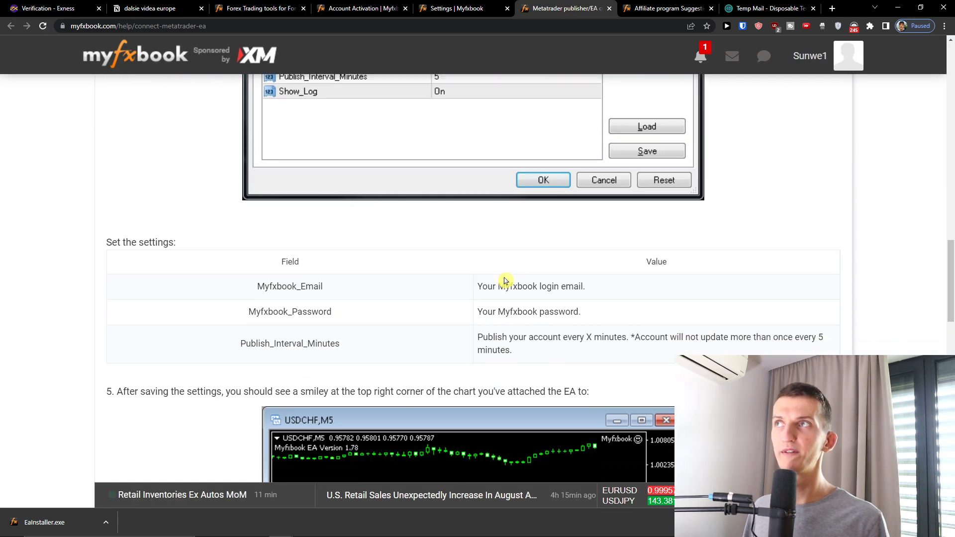
{"action": "scroll", "coordinate": [504, 280], "scroll_direction": "down", "scroll_amount": 7}
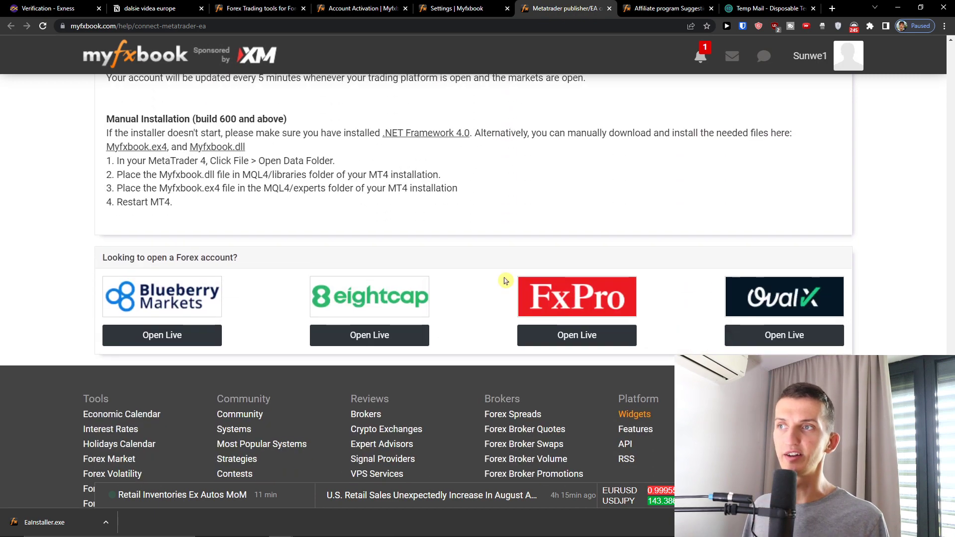
{"action": "scroll", "coordinate": [513, 283], "scroll_direction": "up", "scroll_amount": 17}
{"action": "scroll", "coordinate": [526, 288], "scroll_direction": "down", "scroll_amount": 8}
{"action": "scroll", "coordinate": [526, 288], "scroll_direction": "down", "scroll_amount": 8}
{"action": "scroll", "coordinate": [523, 293], "scroll_direction": "up", "scroll_amount": 3}
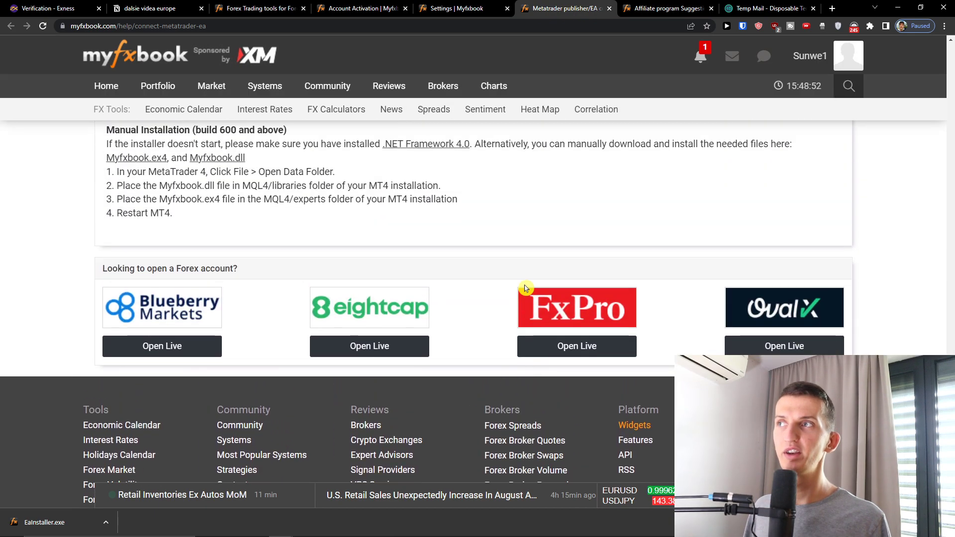
{"action": "scroll", "coordinate": [515, 284], "scroll_direction": "up", "scroll_amount": 2}
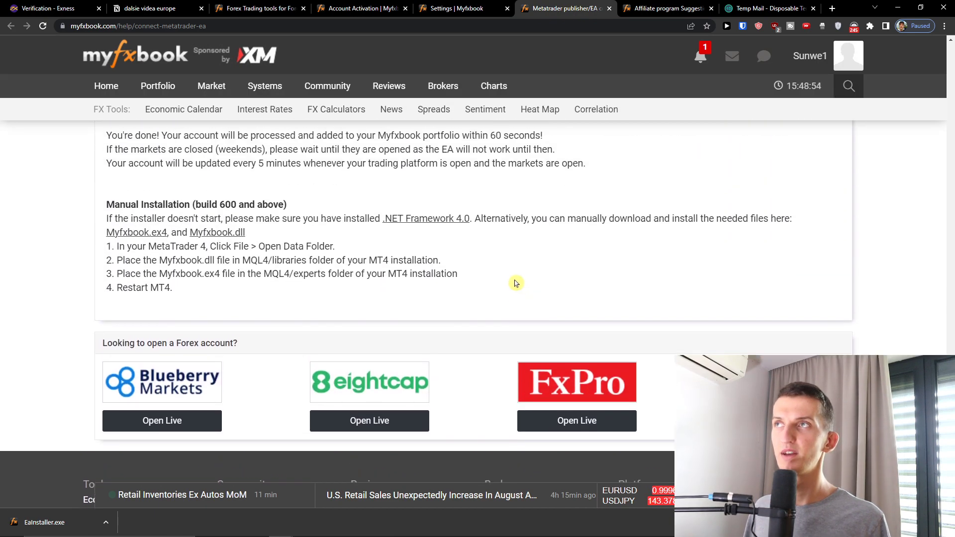
{"action": "scroll", "coordinate": [514, 282], "scroll_direction": "down", "scroll_amount": 3}
{"action": "scroll", "coordinate": [498, 224], "scroll_direction": "up", "scroll_amount": 6}
Open the portfolio in a background tab and confirm it has no active accounts.
{"action": "left_click", "coordinate": [359, 8]}
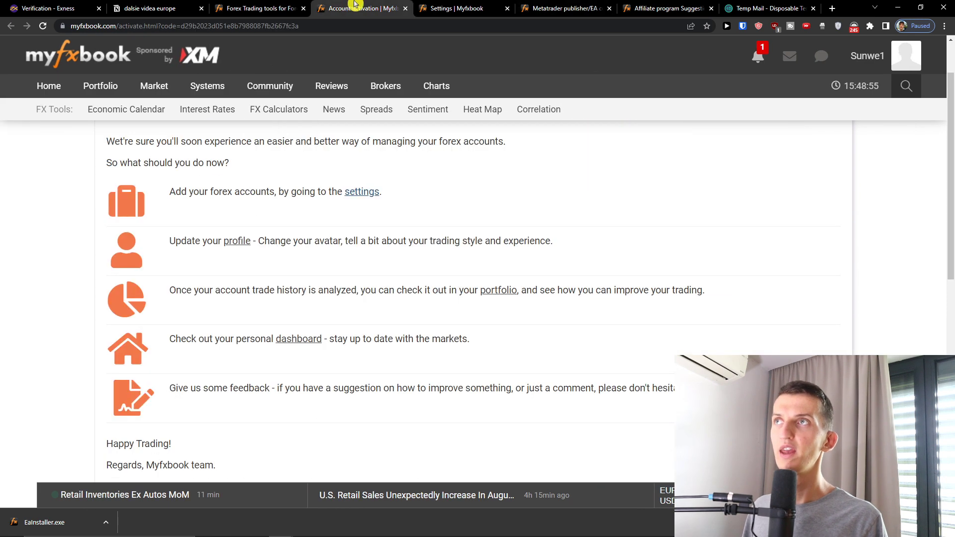
{"action": "scroll", "coordinate": [244, 284], "scroll_direction": "down", "scroll_amount": 1}
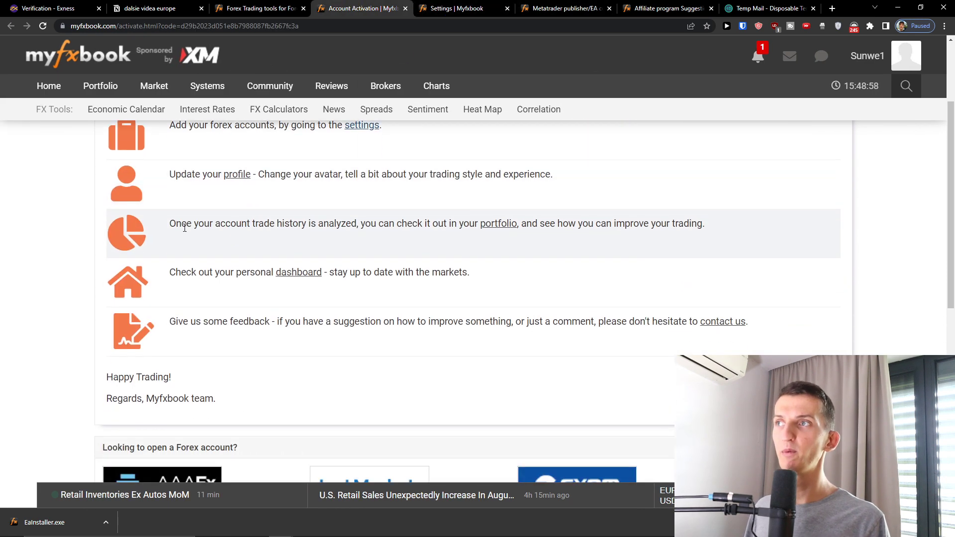
{"action": "left_click_drag", "start_coordinate": [181, 223], "coordinate": [485, 224]}
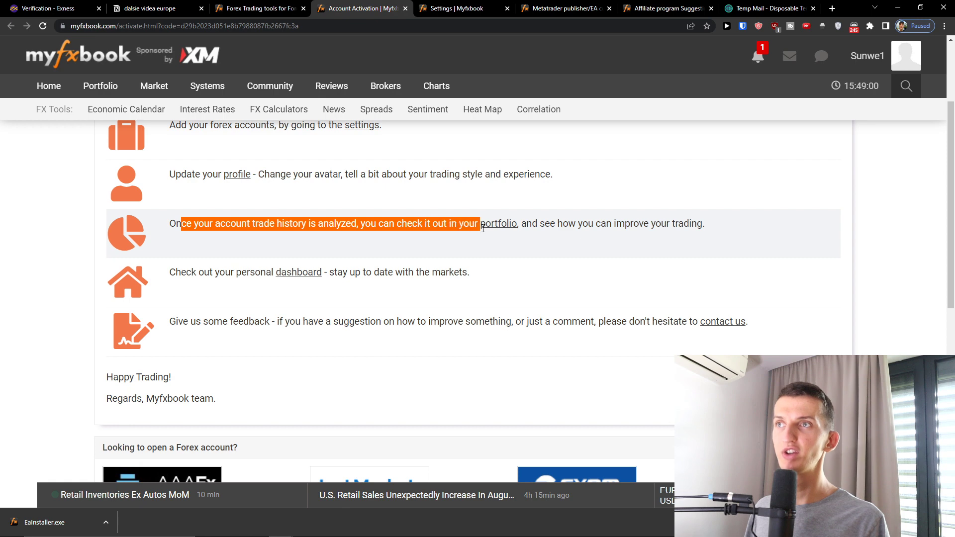
{"action": "middle_click", "coordinate": [494, 225]}
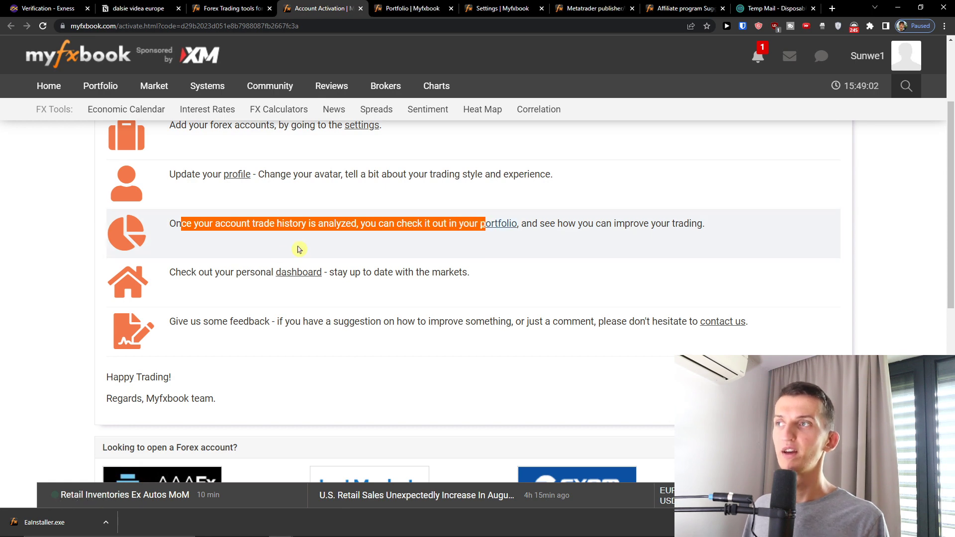
{"action": "left_click", "coordinate": [382, 10]}
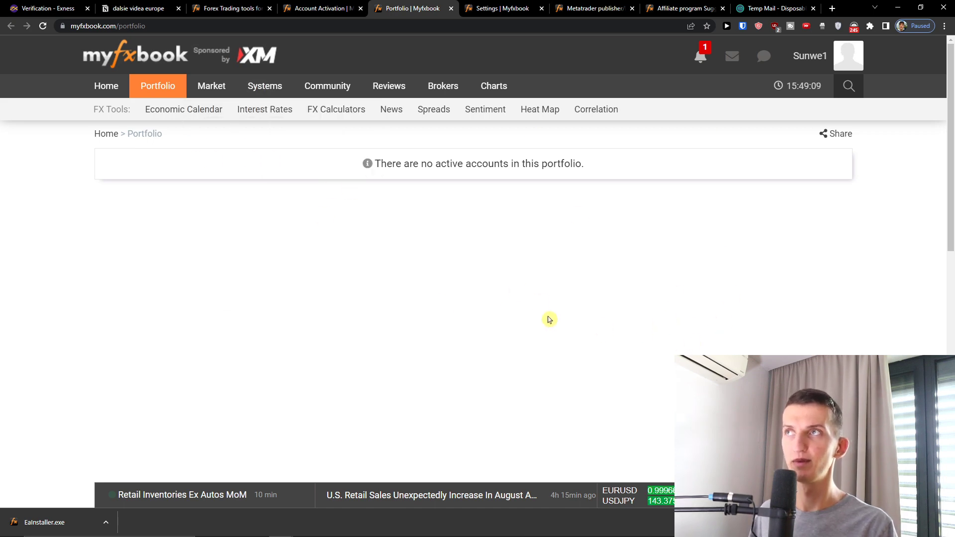
{"action": "left_click", "coordinate": [365, 6]}
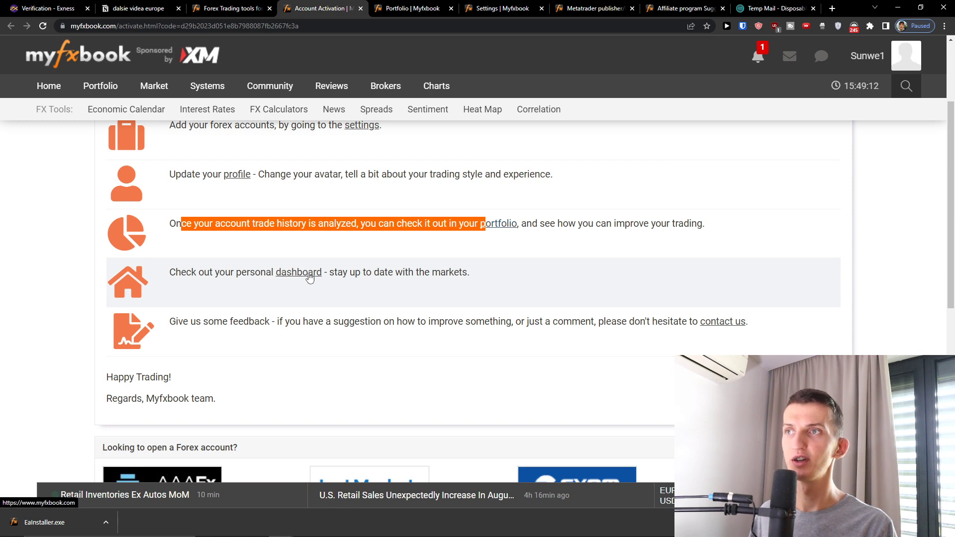
Open the personal dashboard in a new tab, then return to the Account Activation page.
{"action": "left_click", "coordinate": [309, 277]}
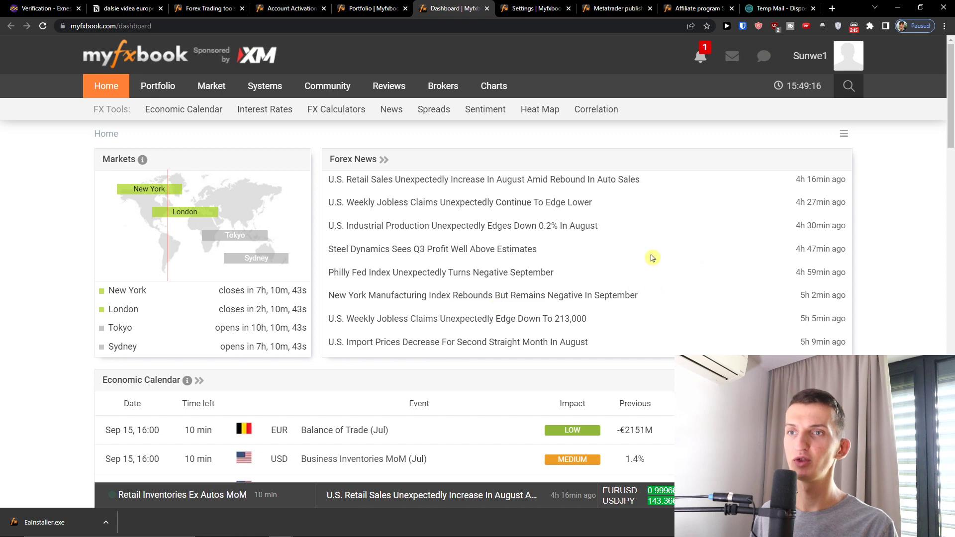
{"action": "left_click", "coordinate": [378, 7]}
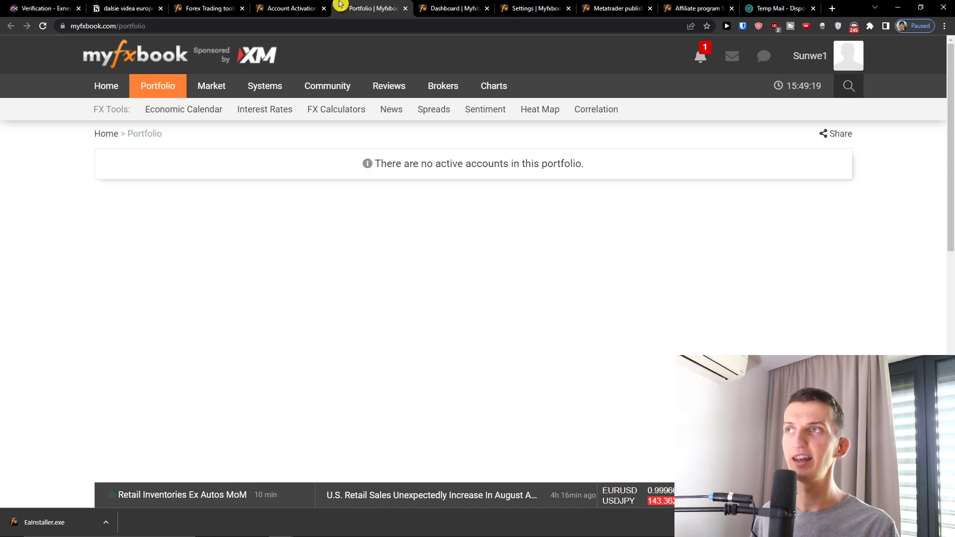
{"action": "left_click", "coordinate": [293, 8]}
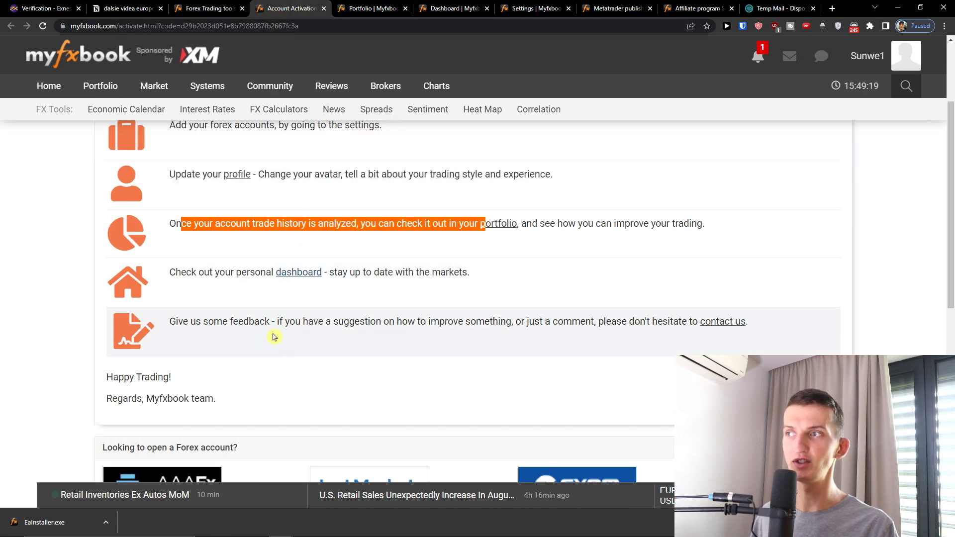
{"action": "scroll", "coordinate": [281, 343], "scroll_direction": "down", "scroll_amount": 2}
{"action": "scroll", "coordinate": [292, 349], "scroll_direction": "up", "scroll_amount": 1}
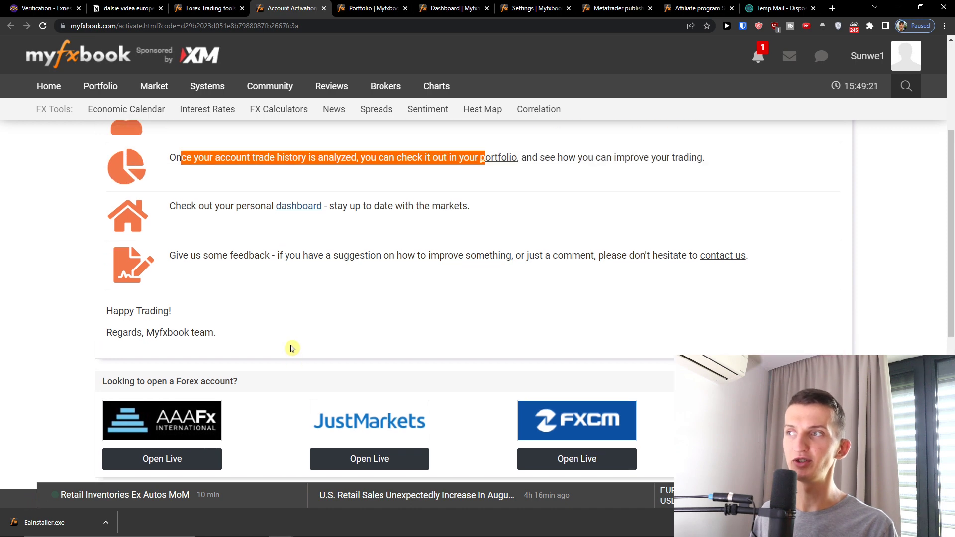
{"action": "scroll", "coordinate": [314, 347], "scroll_direction": "up", "scroll_amount": 3}
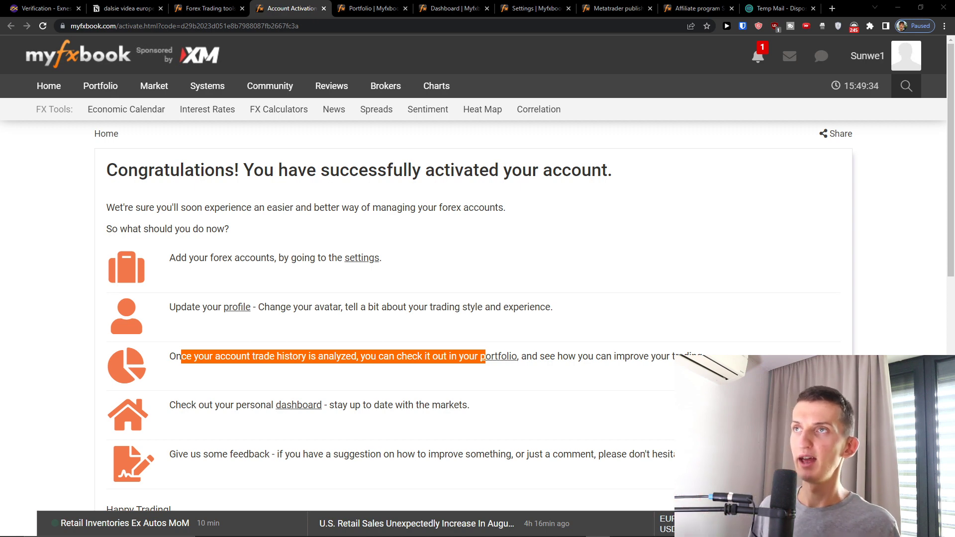
Look over the Portfolio, Dashboard, Settings, EA help and homepage tabs, then go to the dashboard Home.
{"action": "left_click", "coordinate": [356, 8]}
{"action": "left_click", "coordinate": [442, 8]}
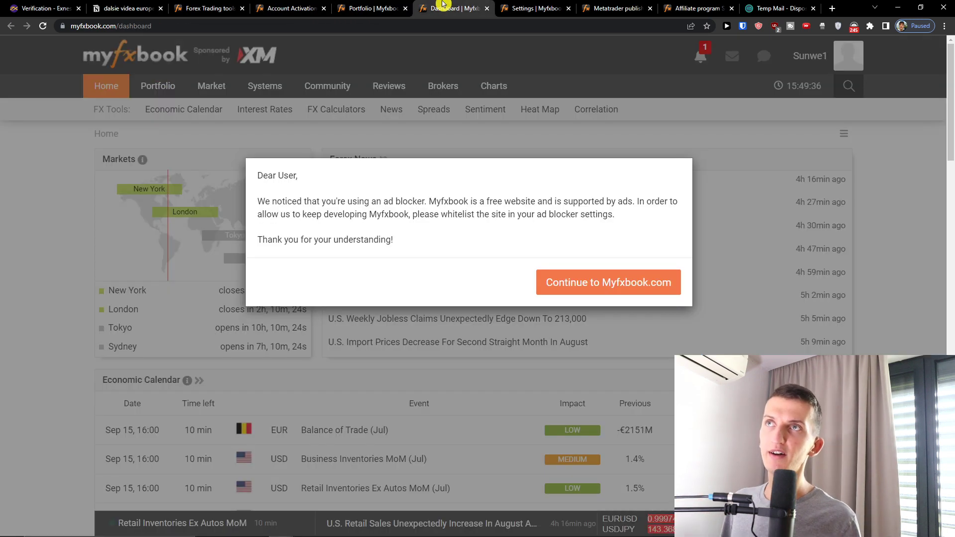
{"action": "left_click", "coordinate": [508, 7]}
{"action": "left_click", "coordinate": [616, 8]}
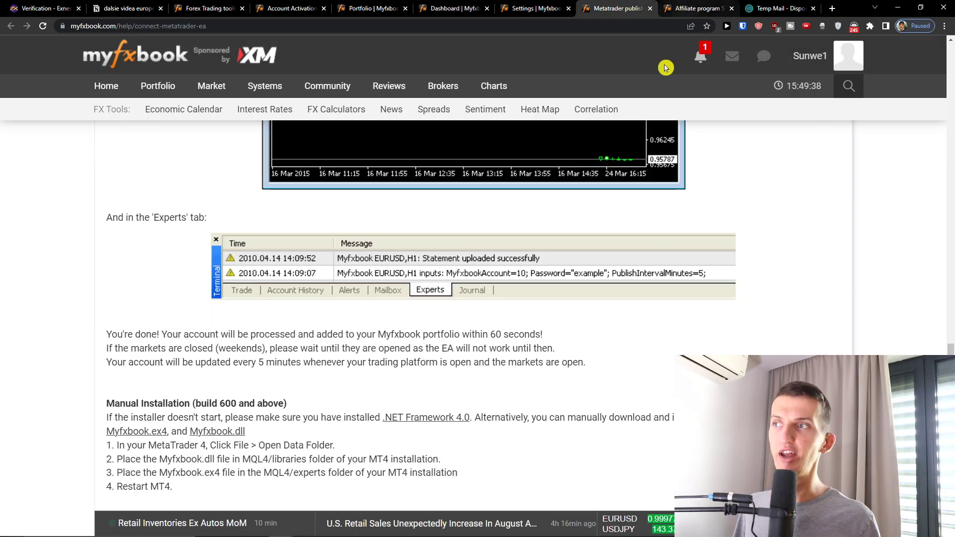
{"action": "scroll", "coordinate": [514, 227], "scroll_direction": "up", "scroll_amount": 5}
{"action": "scroll", "coordinate": [513, 226], "scroll_direction": "up", "scroll_amount": 10}
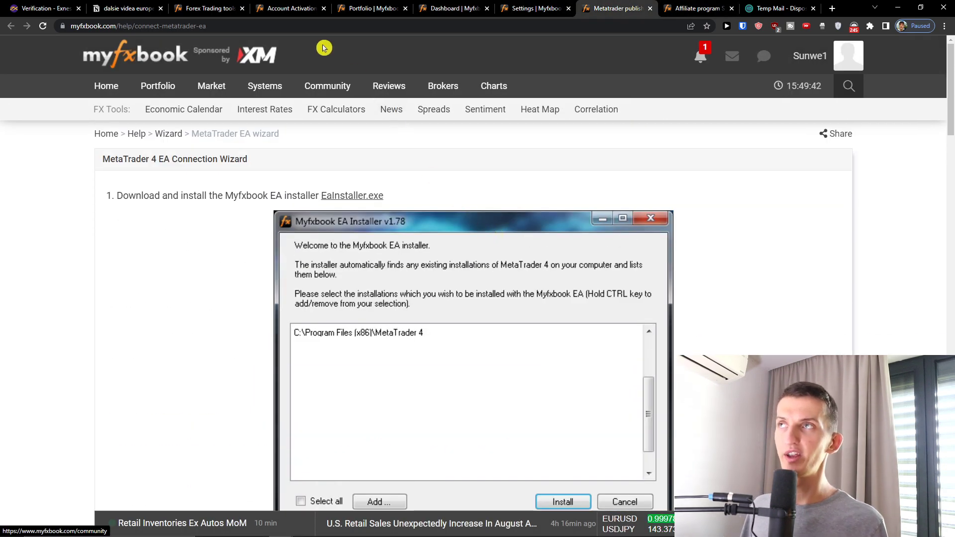
{"action": "left_click", "coordinate": [211, 8]}
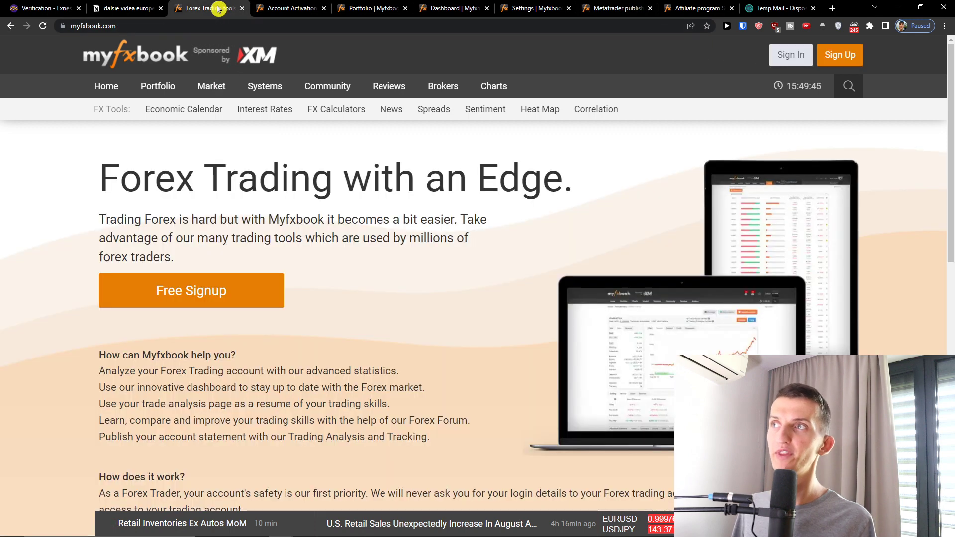
{"action": "left_click", "coordinate": [309, 4]}
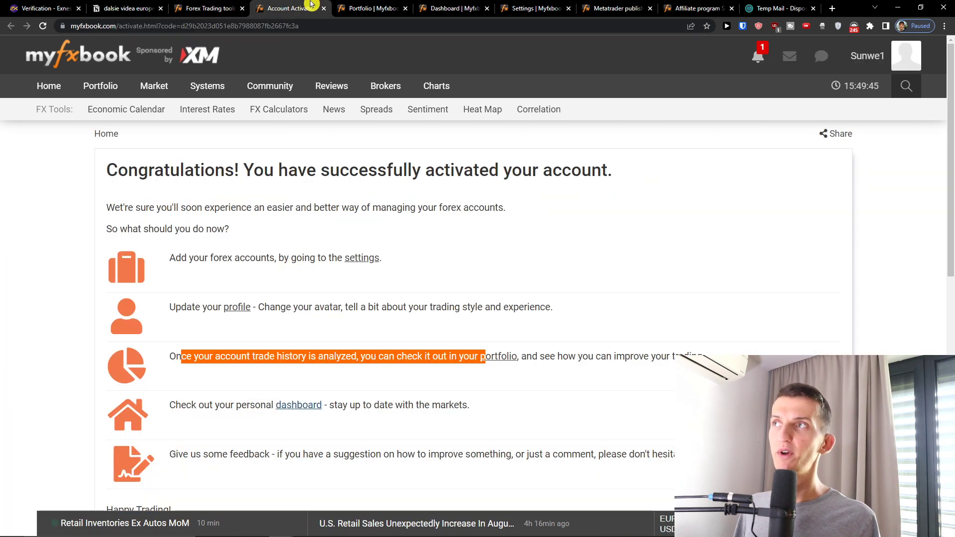
{"action": "left_click", "coordinate": [61, 87]}
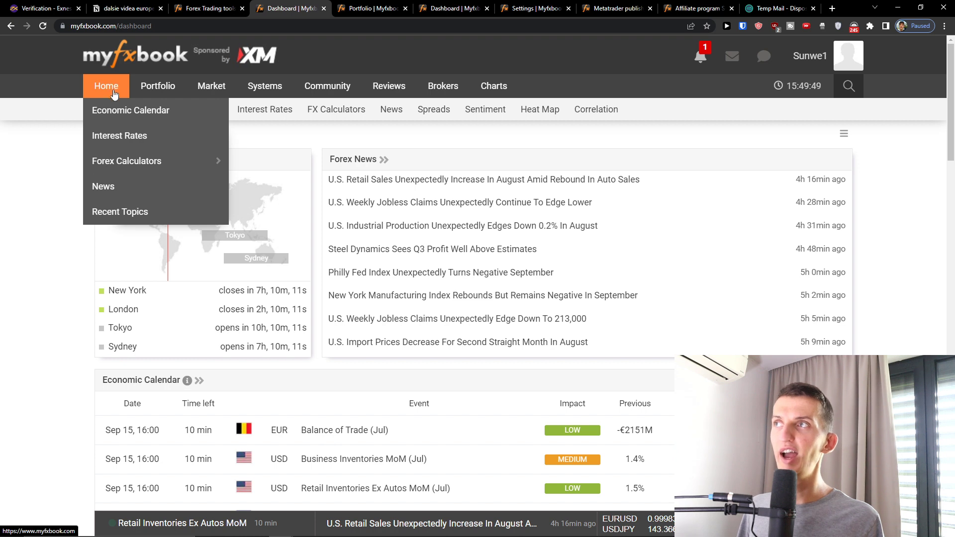
Browse the world Interest Rates table and filter it to European countries.
{"action": "mouse_move", "coordinate": [88, 99]}
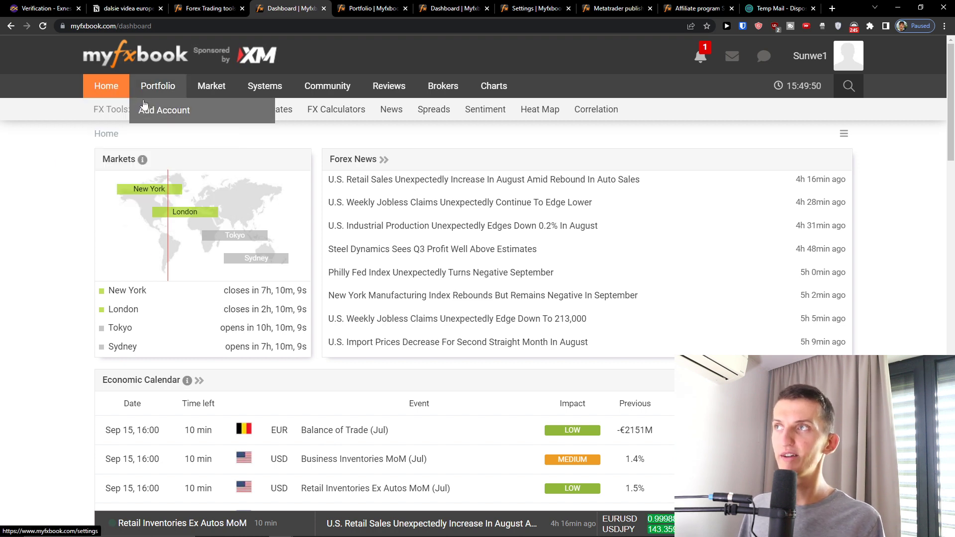
{"action": "mouse_move", "coordinate": [106, 104]}
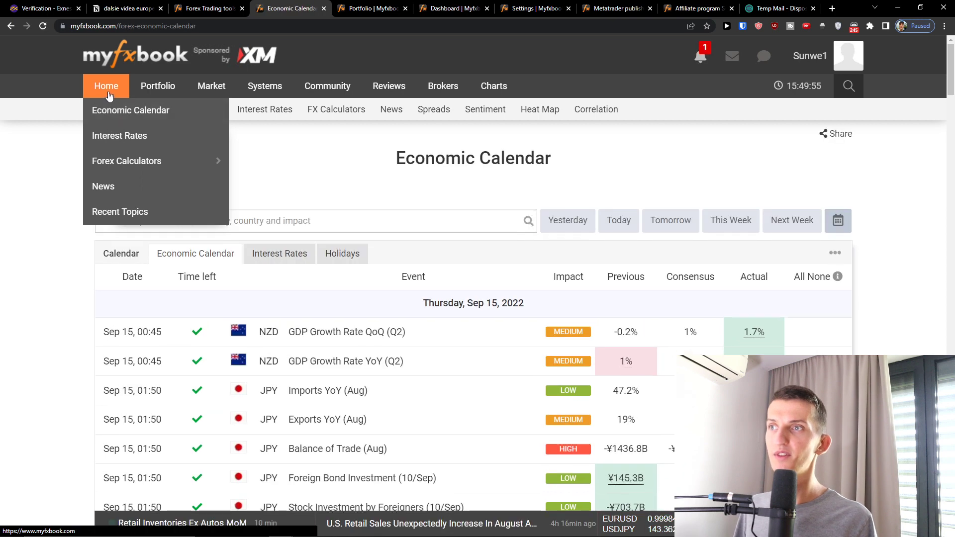
{"action": "scroll", "coordinate": [683, 288], "scroll_direction": "down", "scroll_amount": 1}
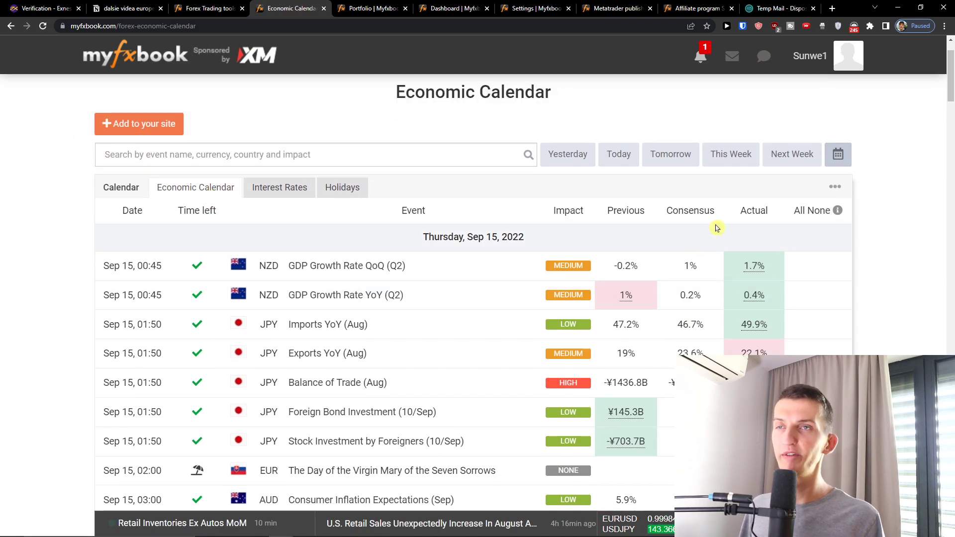
{"action": "scroll", "coordinate": [786, 234], "scroll_direction": "down", "scroll_amount": 1}
{"action": "scroll", "coordinate": [467, 277], "scroll_direction": "up", "scroll_amount": 2}
{"action": "scroll", "coordinate": [316, 292], "scroll_direction": "down", "scroll_amount": 3}
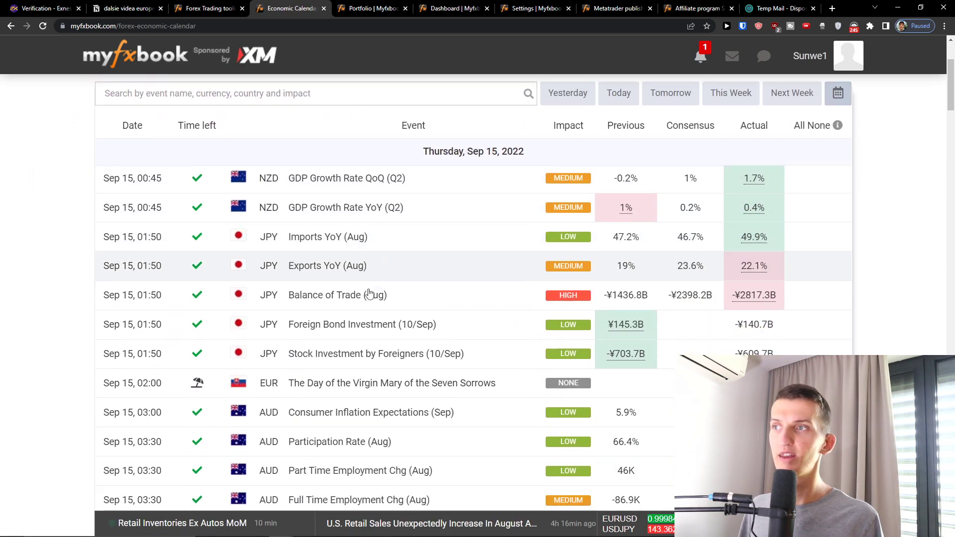
{"action": "scroll", "coordinate": [591, 254], "scroll_direction": "up", "scroll_amount": 4}
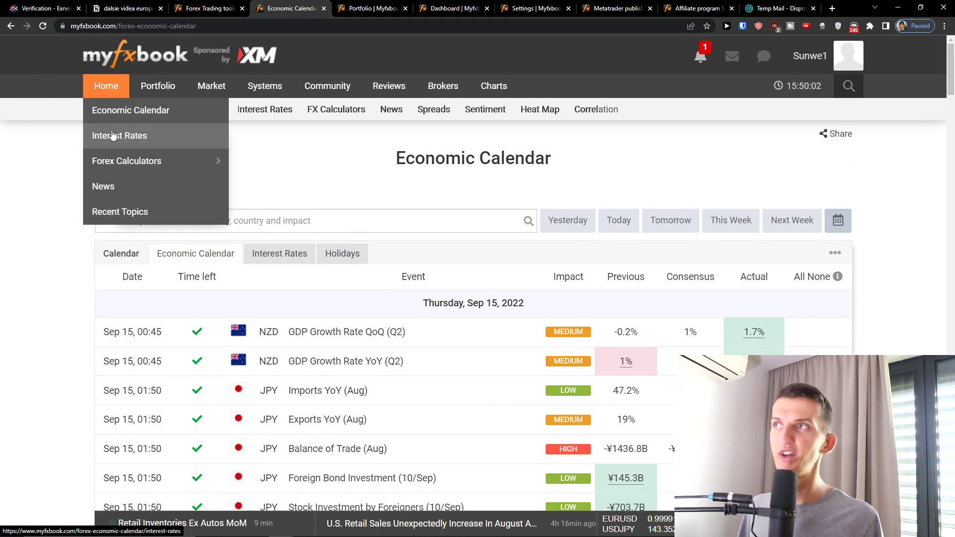
{"action": "left_click", "coordinate": [109, 133]}
{"action": "scroll", "coordinate": [523, 386], "scroll_direction": "down", "scroll_amount": 3}
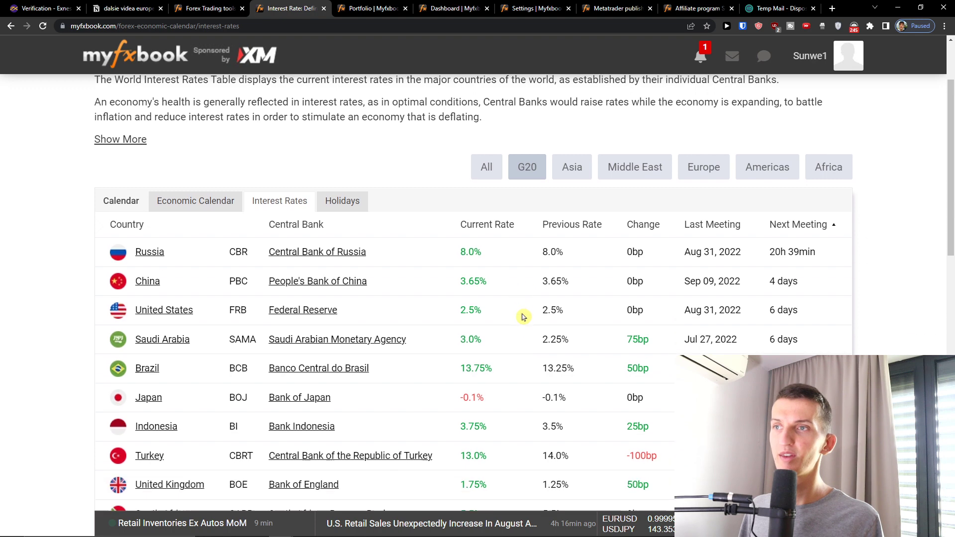
{"action": "scroll", "coordinate": [639, 192], "scroll_direction": "up", "scroll_amount": 2}
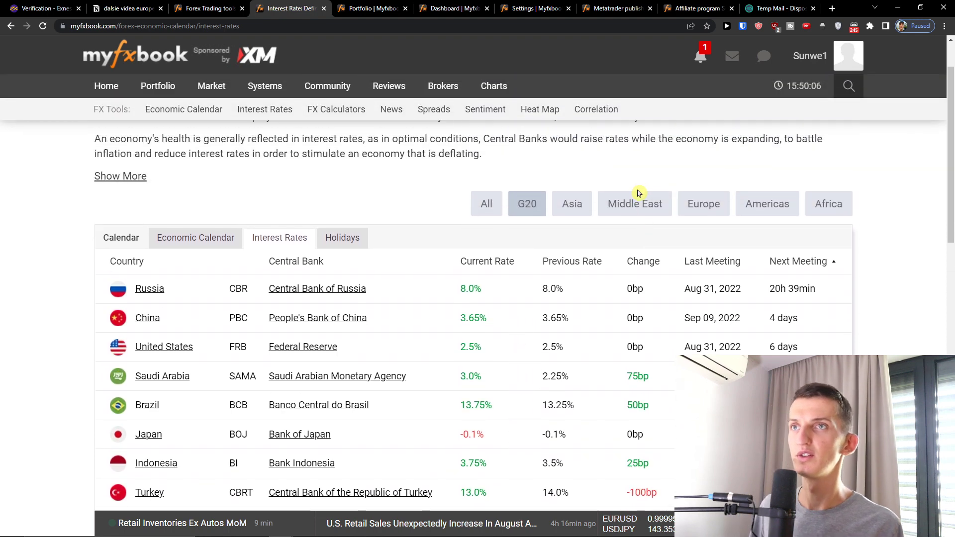
{"action": "left_click", "coordinate": [629, 206]}
{"action": "left_click", "coordinate": [702, 204]}
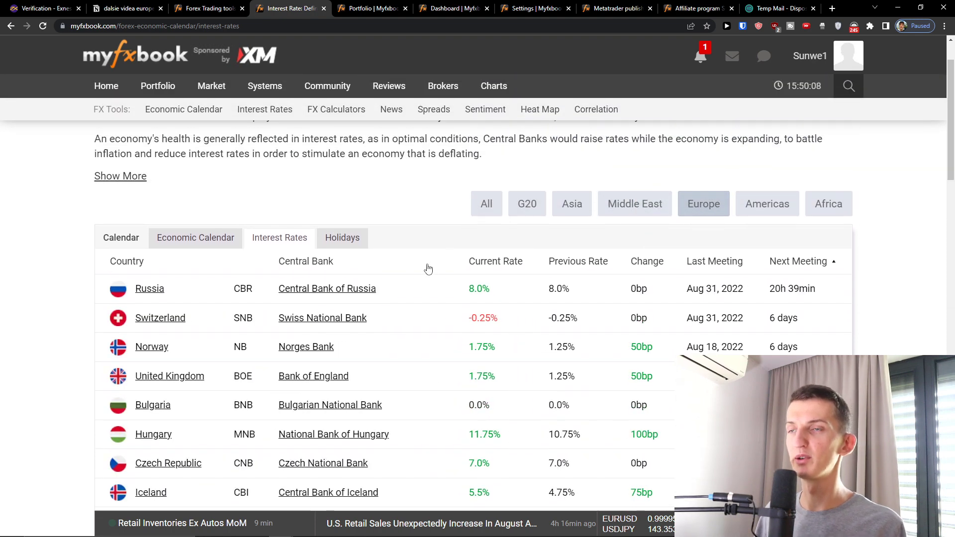
{"action": "scroll", "coordinate": [473, 250], "scroll_direction": "down", "scroll_amount": 7}
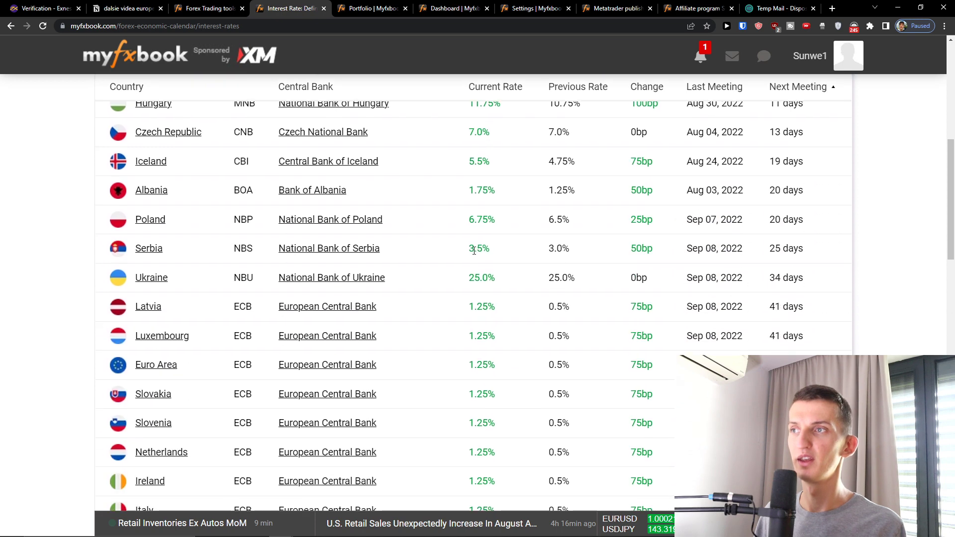
{"action": "scroll", "coordinate": [473, 250], "scroll_direction": "up", "scroll_amount": 8}
Open the Forex Calculators Currency Converter, showing 1 Euro as 0.99996 US Dollar.
{"action": "mouse_move", "coordinate": [102, 92]}
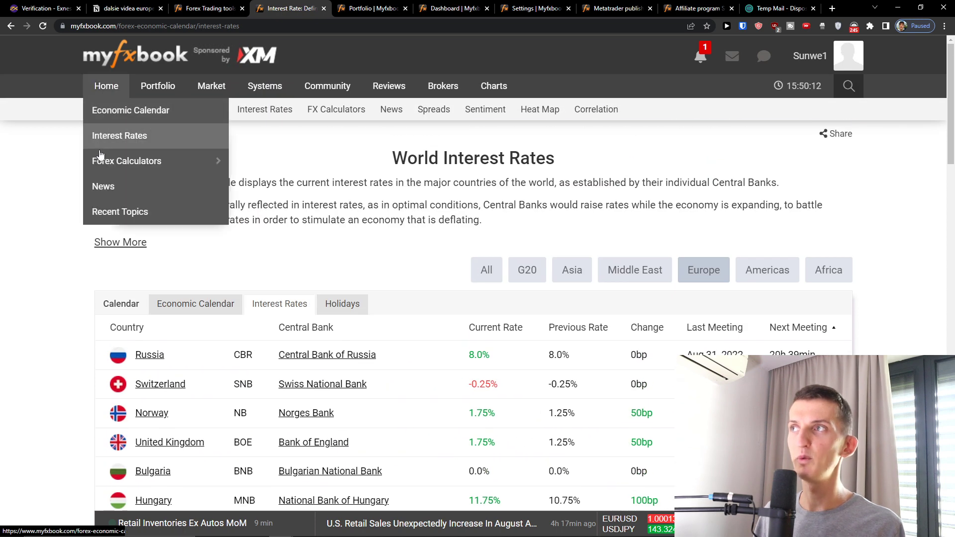
{"action": "mouse_move", "coordinate": [100, 155]}
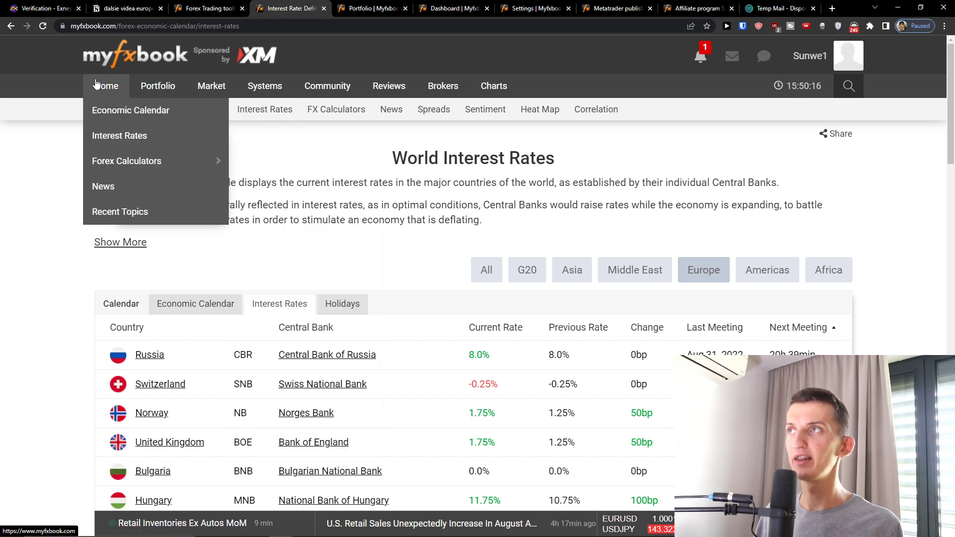
{"action": "mouse_move", "coordinate": [219, 161]}
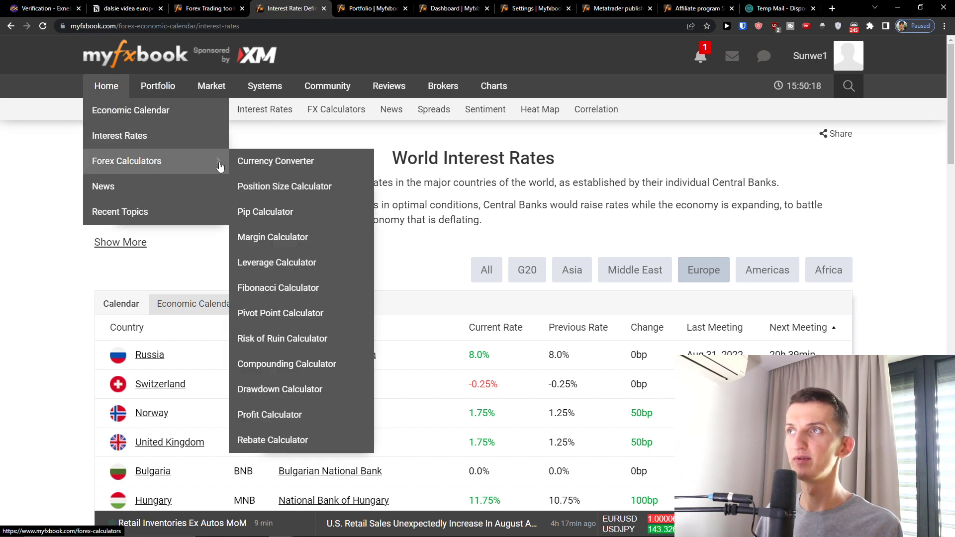
{"action": "left_click", "coordinate": [266, 172]}
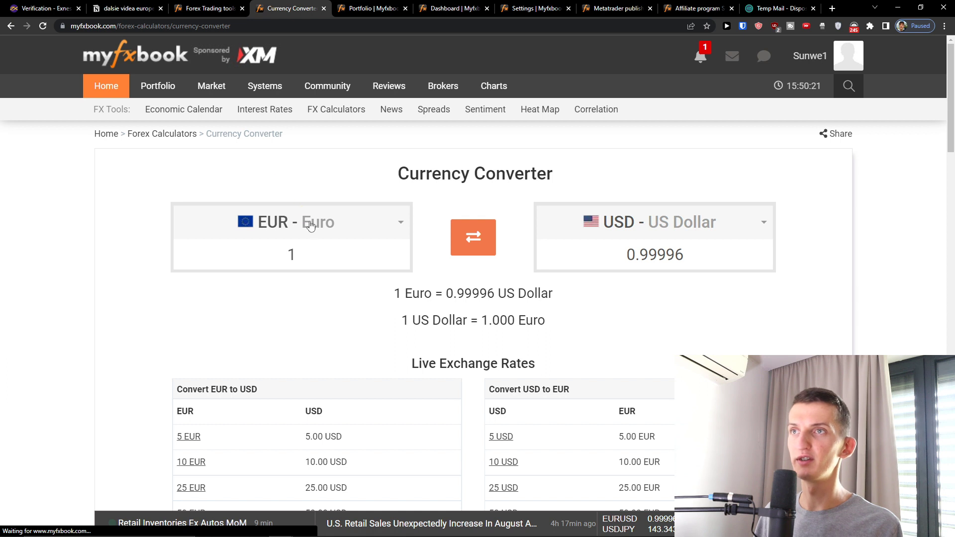
Convert 200 Egyptian Pounds to US Dollars, giving 10.311 USD.
{"action": "left_click", "coordinate": [298, 248]}
{"action": "key", "text": "BackSpace"}
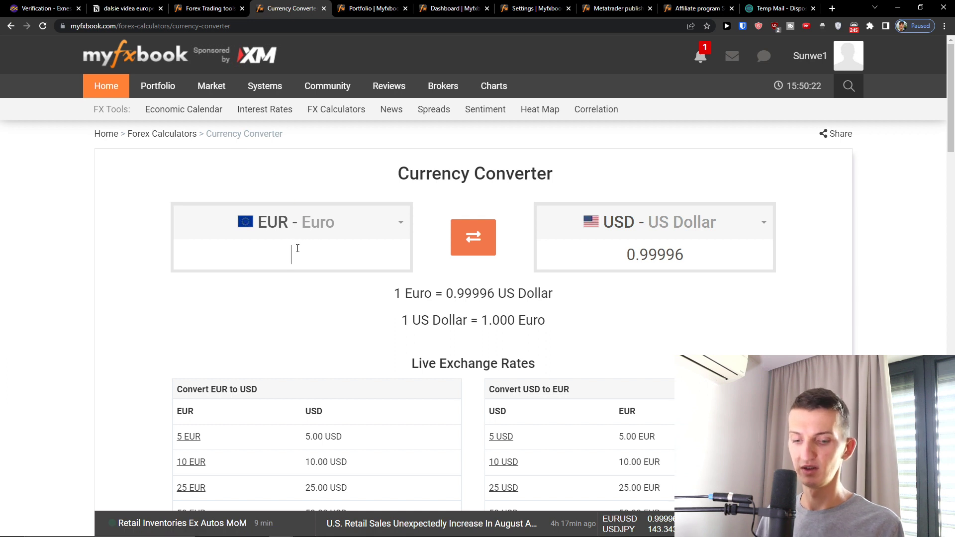
{"action": "left_click", "coordinate": [299, 222]}
{"action": "left_click", "coordinate": [287, 272]}
{"action": "left_click", "coordinate": [301, 242]}
{"action": "left_click", "coordinate": [291, 233]}
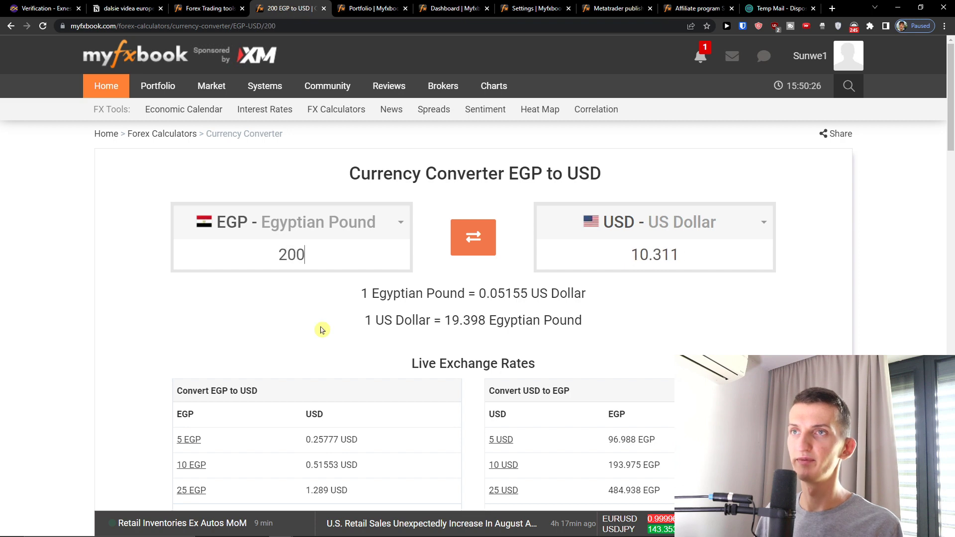
{"action": "scroll", "coordinate": [335, 305], "scroll_direction": "down", "scroll_amount": 10}
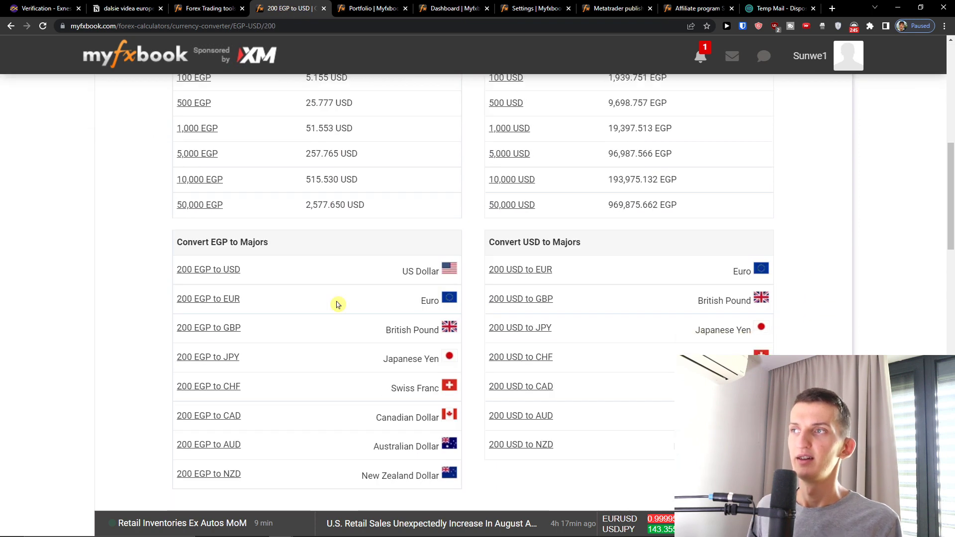
{"action": "scroll", "coordinate": [336, 305], "scroll_direction": "up", "scroll_amount": 8}
Open the Compounding Calculator from the Forex Calculators menu.
{"action": "mouse_move", "coordinate": [106, 86]}
{"action": "mouse_move", "coordinate": [127, 161]}
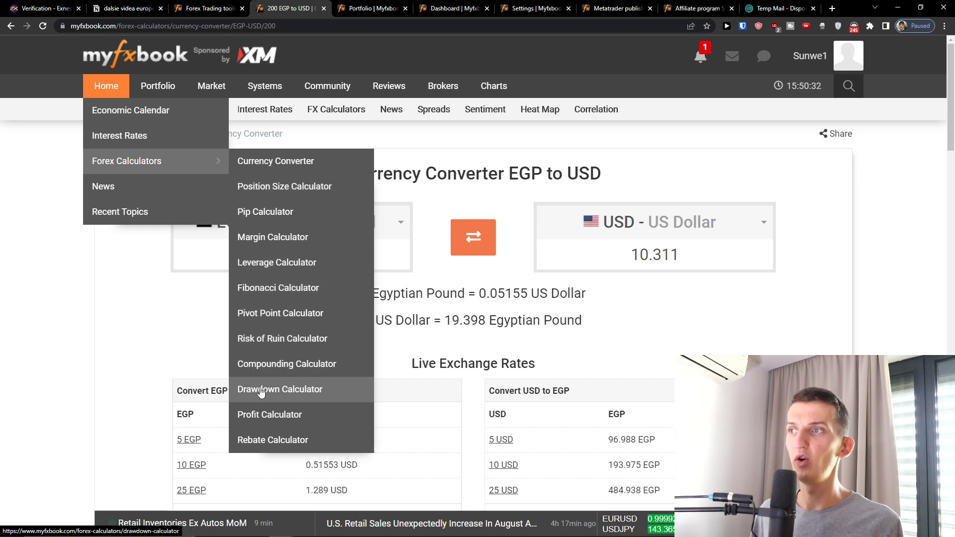
{"action": "left_click", "coordinate": [266, 364]}
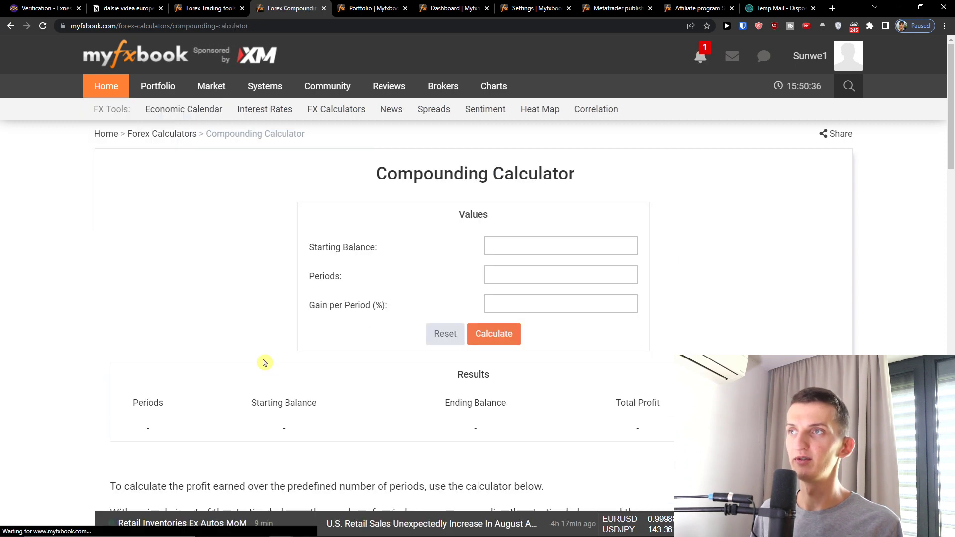
{"action": "mouse_move", "coordinate": [128, 149]}
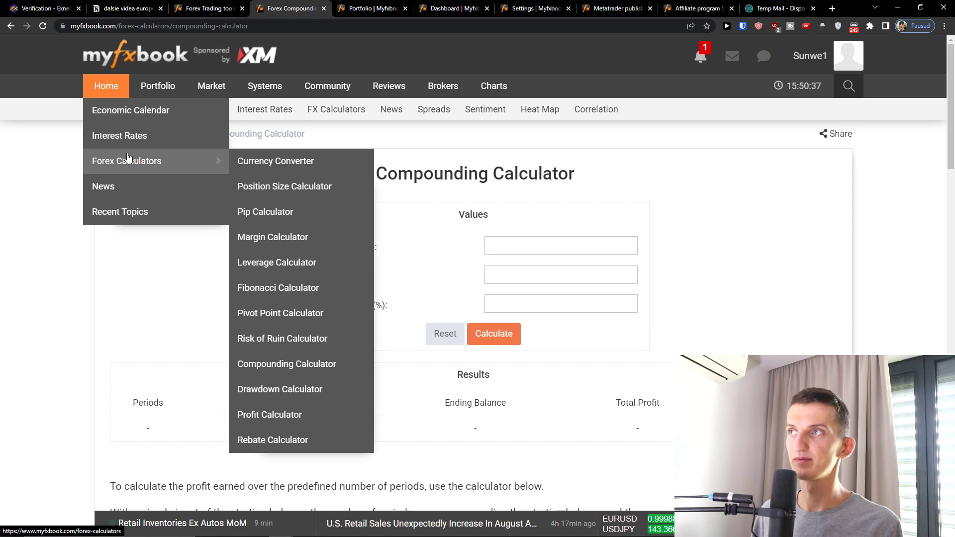
Open the forex news page and scroll through the articles.
{"action": "left_click", "coordinate": [128, 192]}
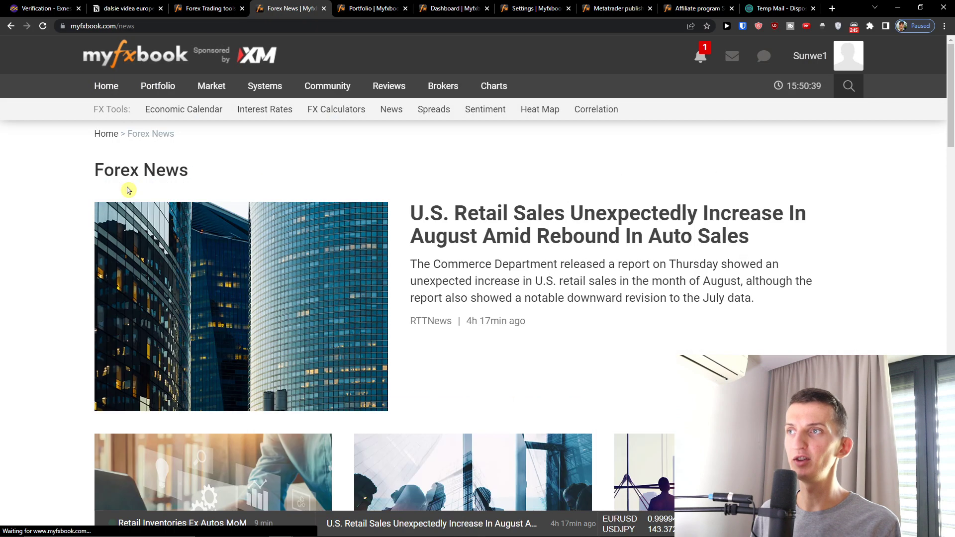
{"action": "scroll", "coordinate": [102, 189], "scroll_direction": "down", "scroll_amount": 6}
{"action": "scroll", "coordinate": [102, 190], "scroll_direction": "down", "scroll_amount": 9}
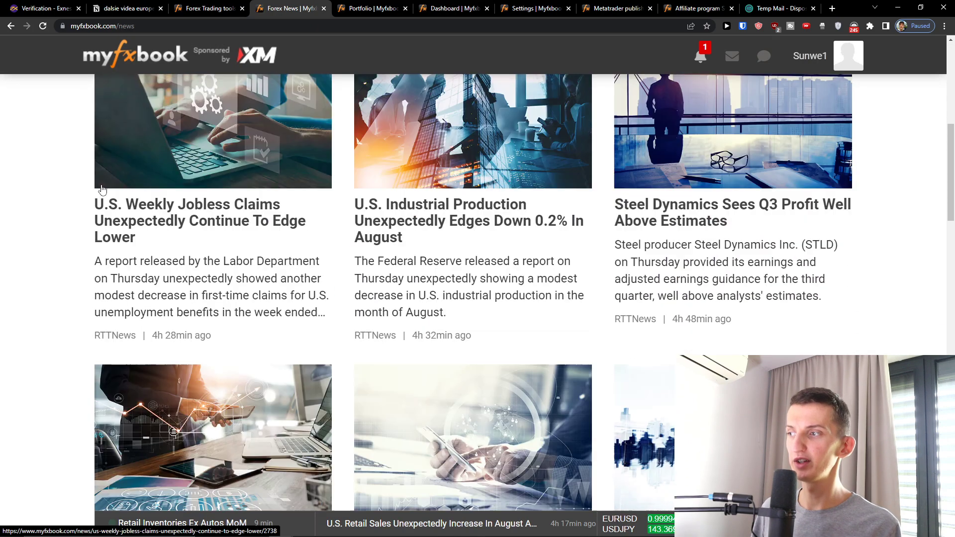
{"action": "scroll", "coordinate": [106, 190], "scroll_direction": "down", "scroll_amount": 12}
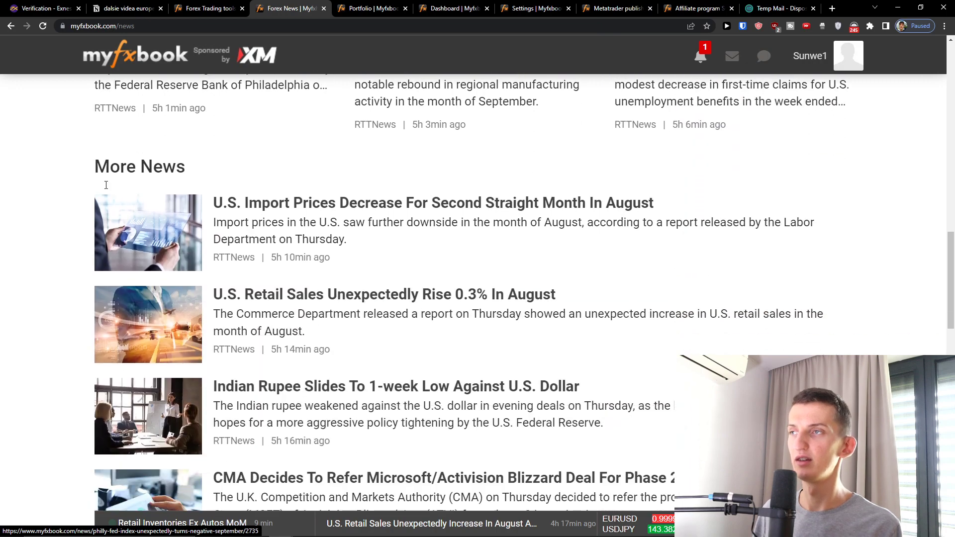
{"action": "scroll", "coordinate": [106, 189], "scroll_direction": "up", "scroll_amount": 20}
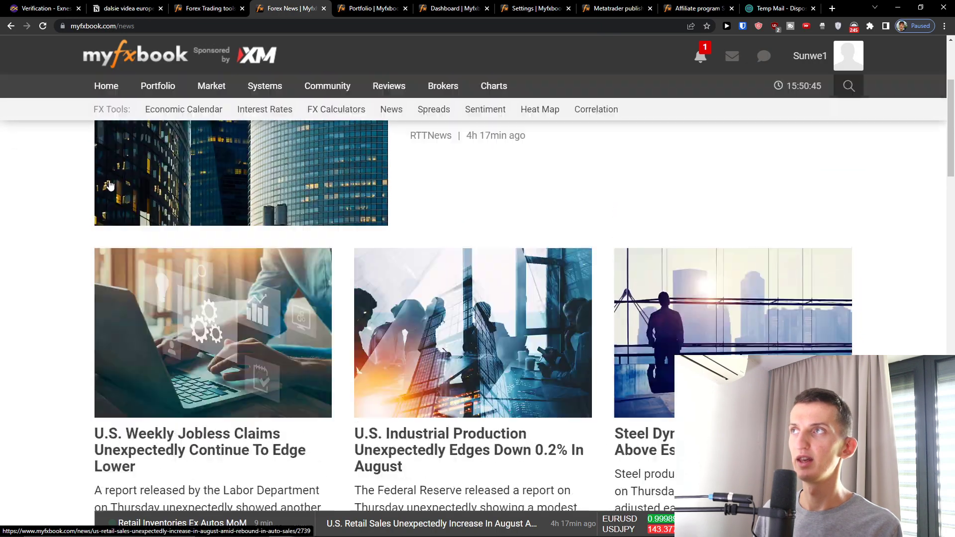
Browse the recently discussed community topics.
{"action": "mouse_move", "coordinate": [104, 95]}
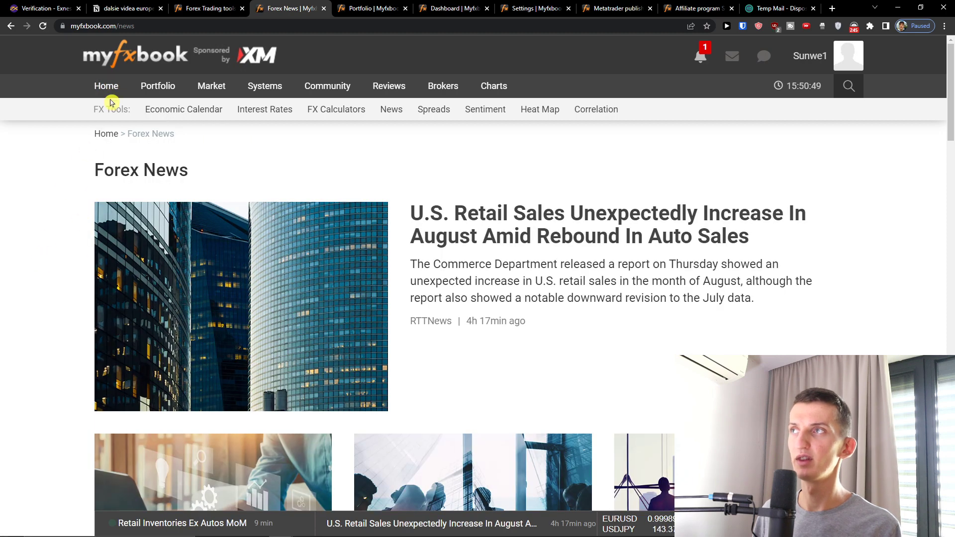
{"action": "left_click", "coordinate": [113, 212]}
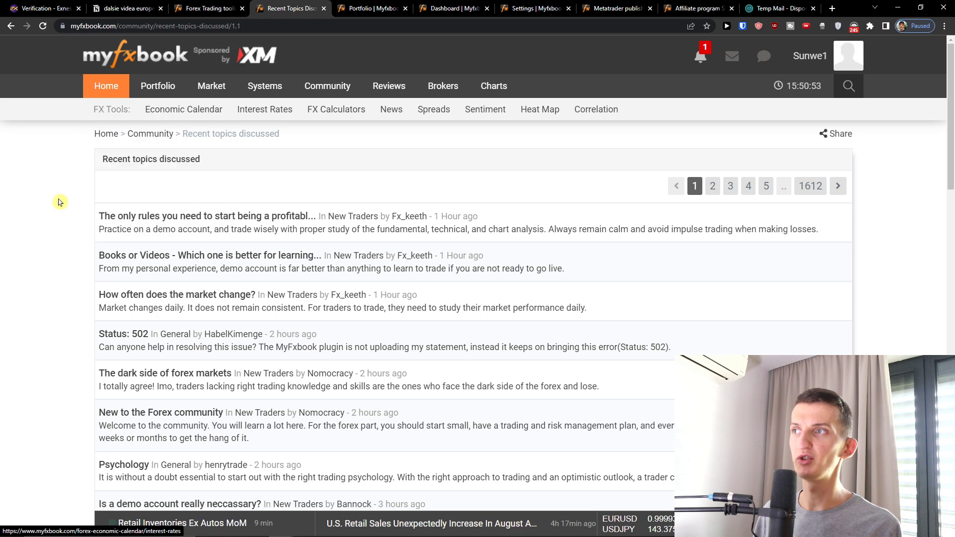
{"action": "scroll", "coordinate": [59, 204], "scroll_direction": "down", "scroll_amount": 3}
{"action": "scroll", "coordinate": [59, 205], "scroll_direction": "down", "scroll_amount": 2}
{"action": "scroll", "coordinate": [61, 205], "scroll_direction": "up", "scroll_amount": 5}
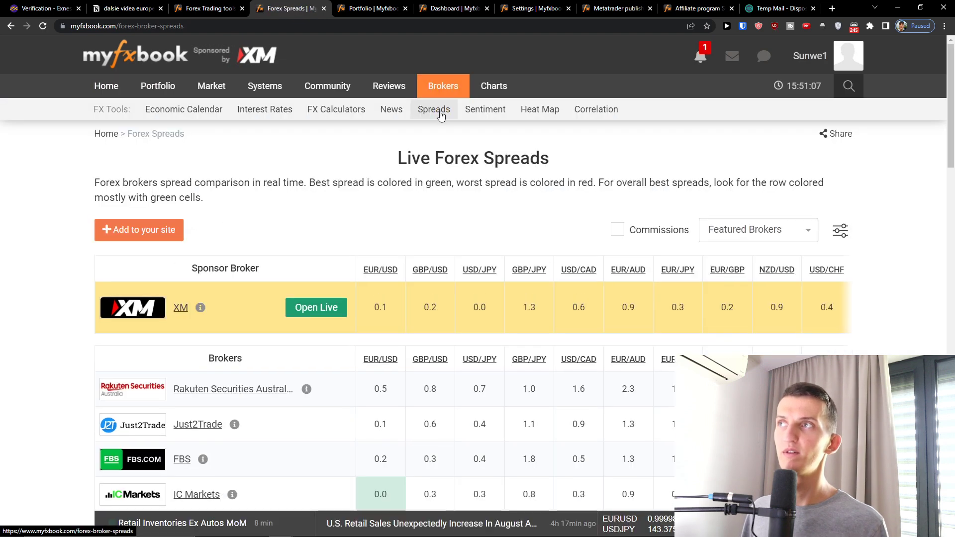
View the forex sentiment overview, then the technical analysis indicators table.
{"action": "left_click", "coordinate": [500, 115]}
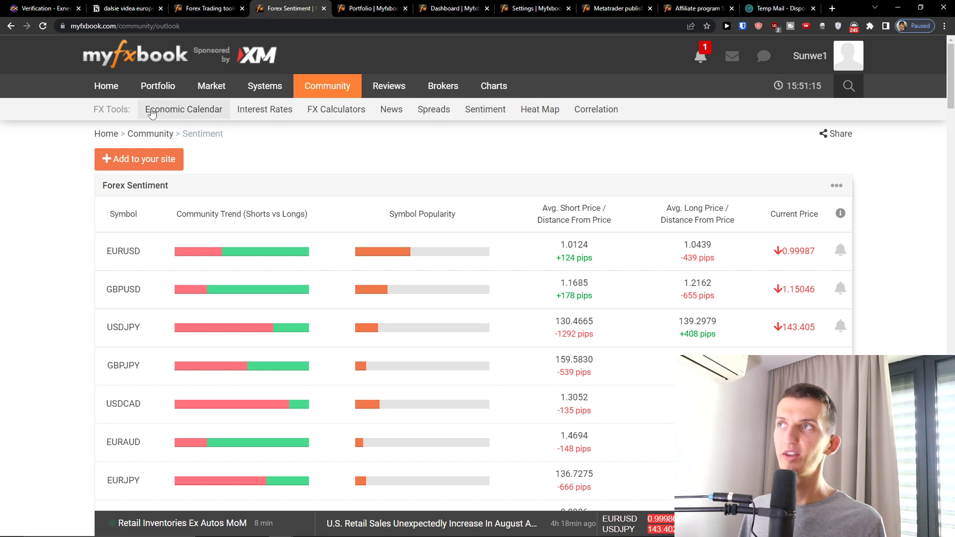
{"action": "mouse_move", "coordinate": [479, 93]}
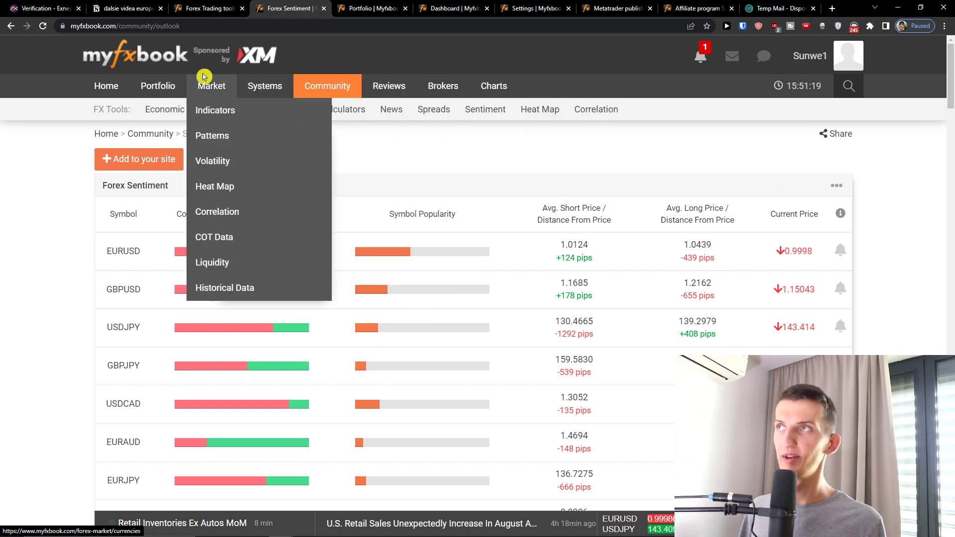
{"action": "mouse_move", "coordinate": [164, 98]}
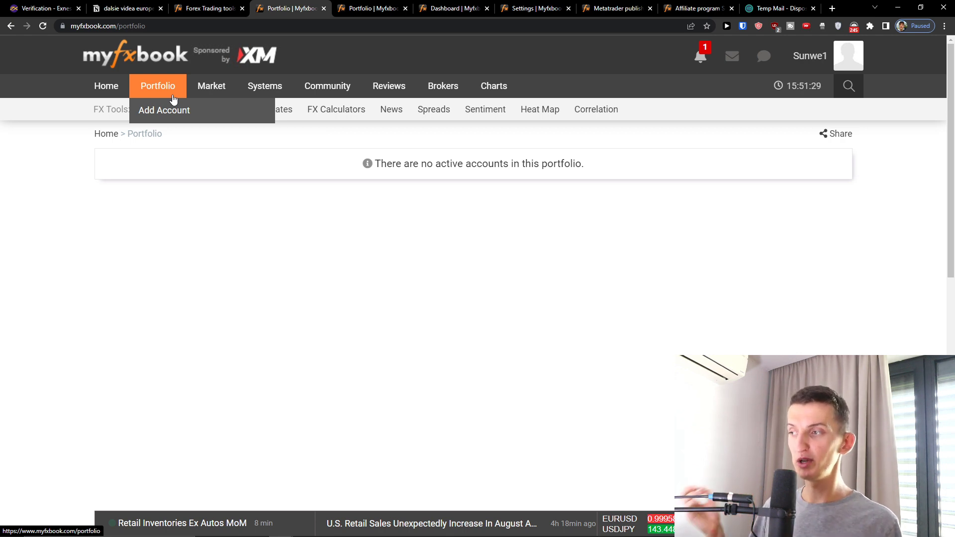
{"action": "mouse_move", "coordinate": [211, 88]}
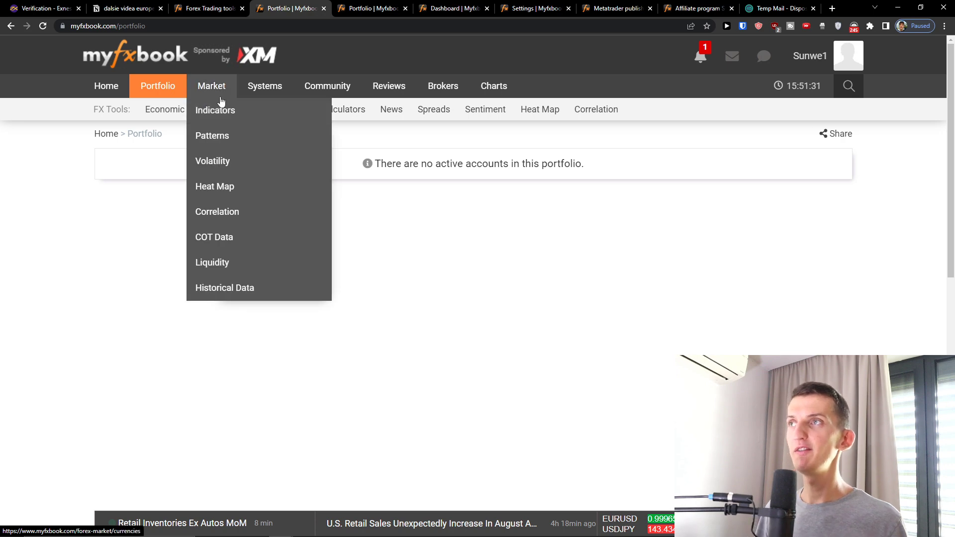
{"action": "left_click", "coordinate": [229, 106]}
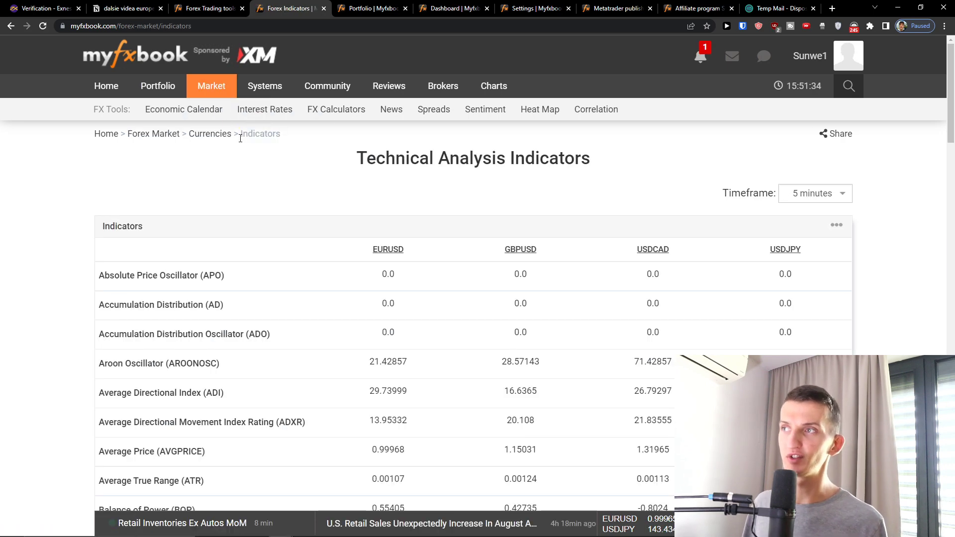
Browse the forex chart patterns page.
{"action": "mouse_move", "coordinate": [212, 87]}
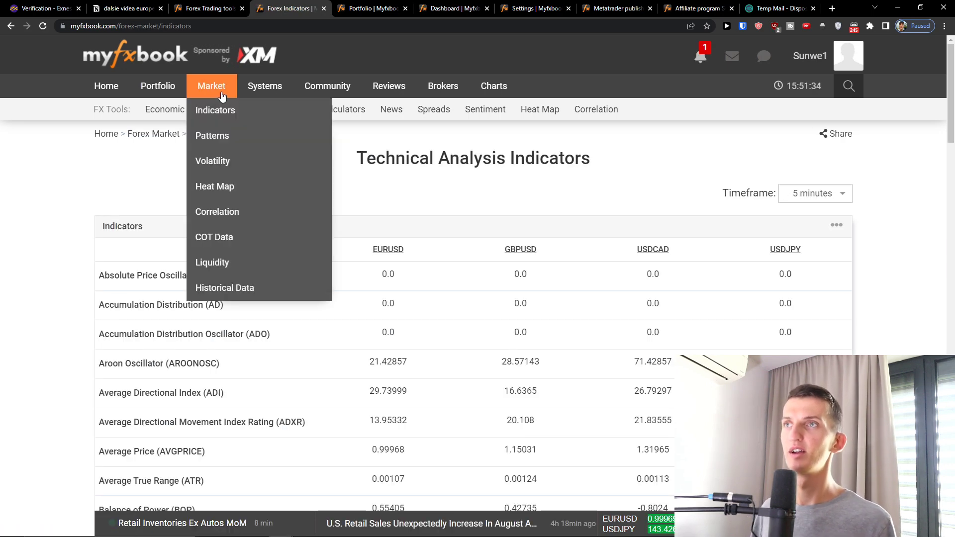
{"action": "left_click", "coordinate": [224, 136]}
{"action": "scroll", "coordinate": [300, 272], "scroll_direction": "down", "scroll_amount": 5}
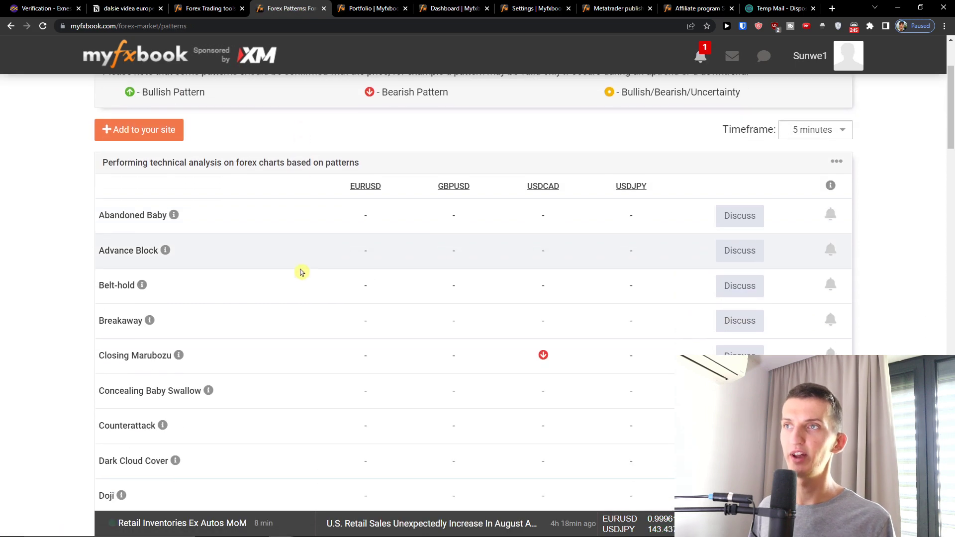
{"action": "scroll", "coordinate": [300, 273], "scroll_direction": "up", "scroll_amount": 3}
Look over the live currency heat map, then bring up the Forex Correlation table.
{"action": "mouse_move", "coordinate": [230, 97]}
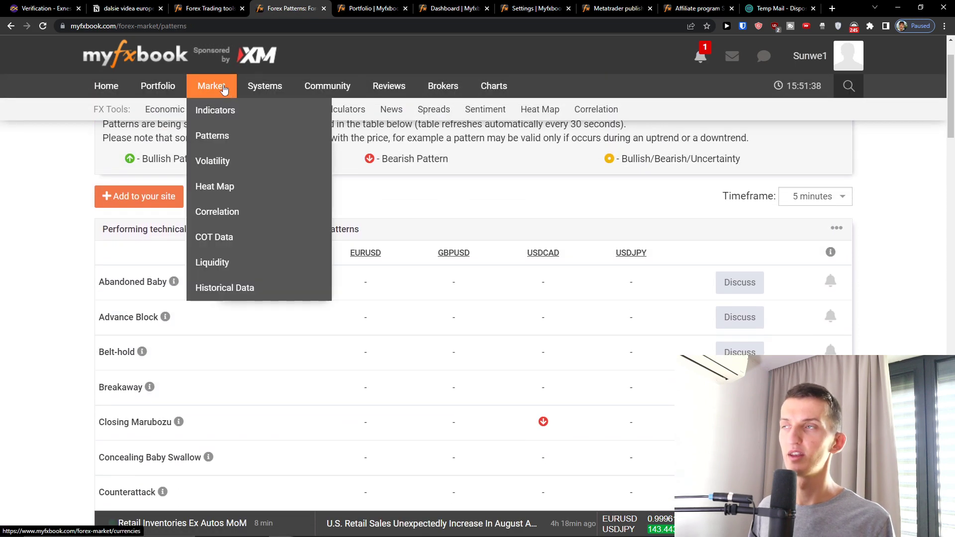
{"action": "left_click", "coordinate": [222, 187]}
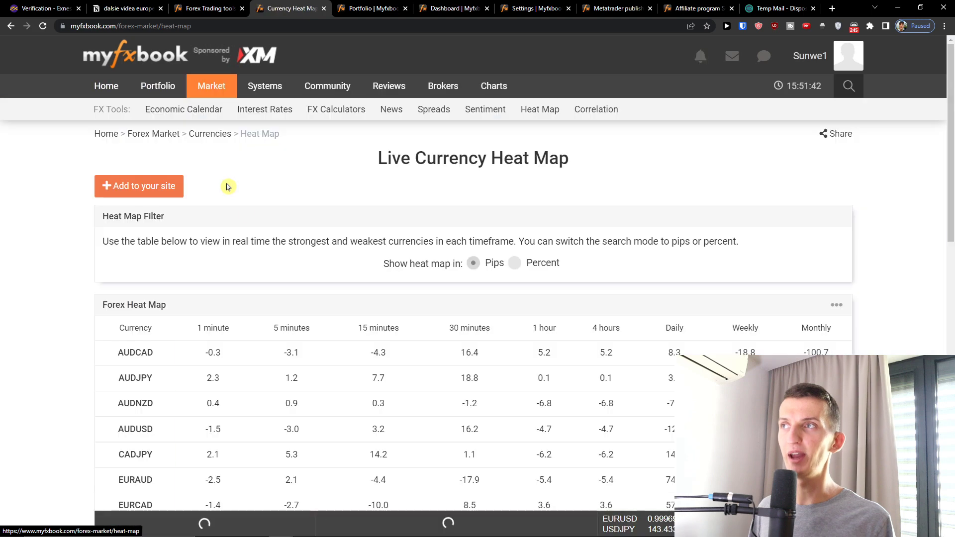
{"action": "scroll", "coordinate": [270, 235], "scroll_direction": "down", "scroll_amount": 3}
{"action": "scroll", "coordinate": [270, 235], "scroll_direction": "up", "scroll_amount": 3}
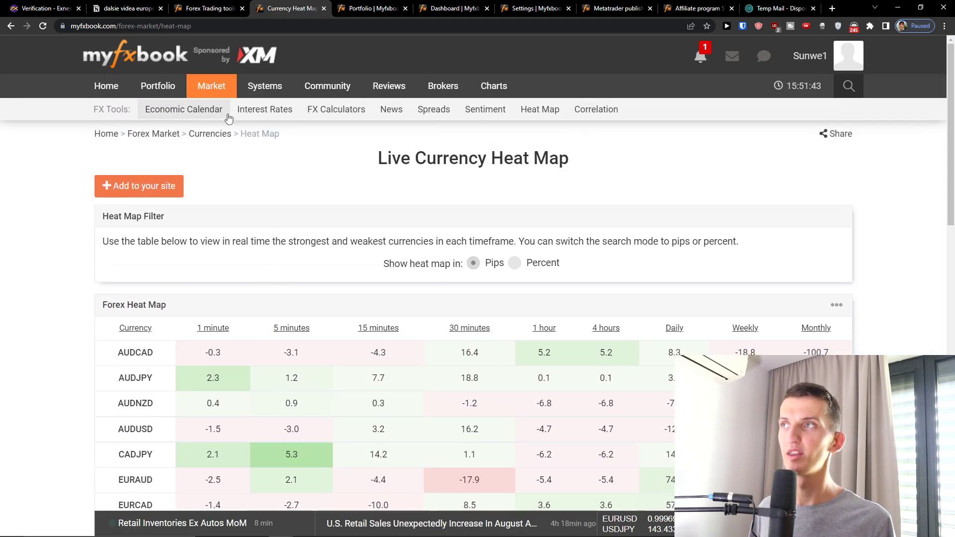
{"action": "mouse_move", "coordinate": [222, 89]}
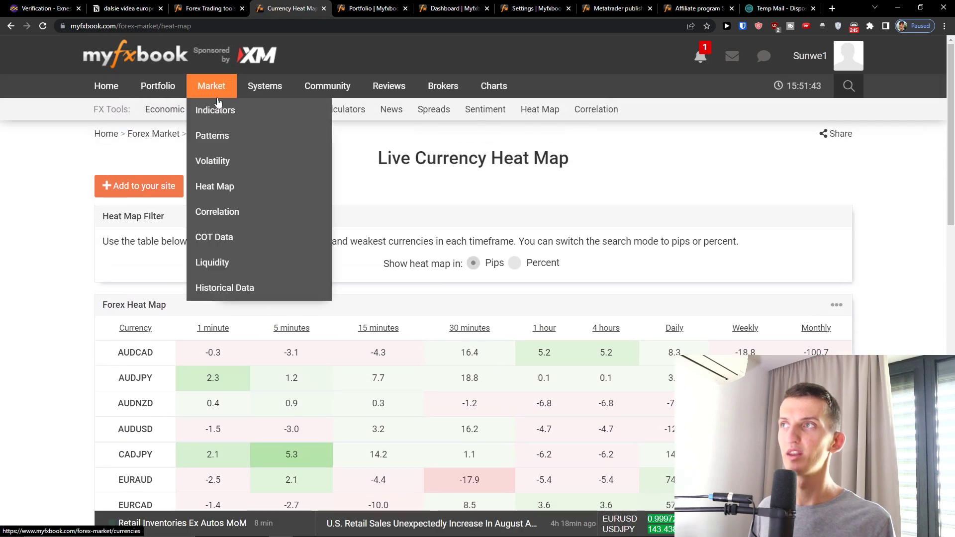
{"action": "left_click", "coordinate": [243, 212]}
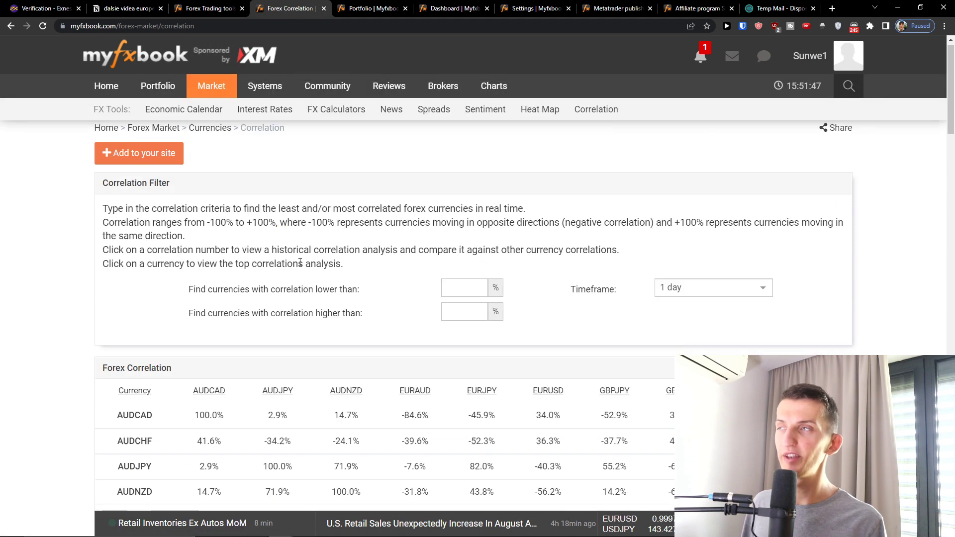
Open Compare Systems and check the first compared system's dropdown choices.
{"action": "mouse_move", "coordinate": [211, 94]}
{"action": "mouse_move", "coordinate": [263, 89]}
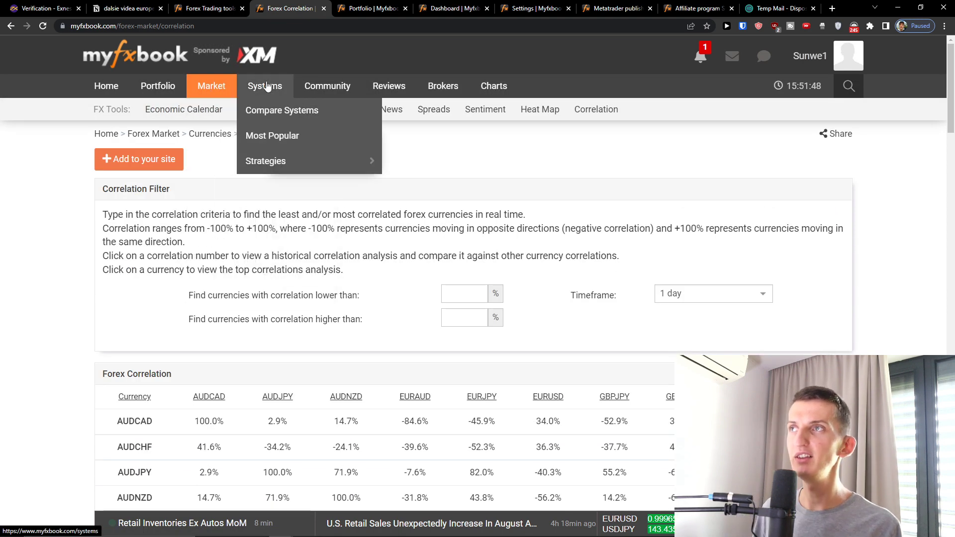
{"action": "left_click", "coordinate": [259, 111]}
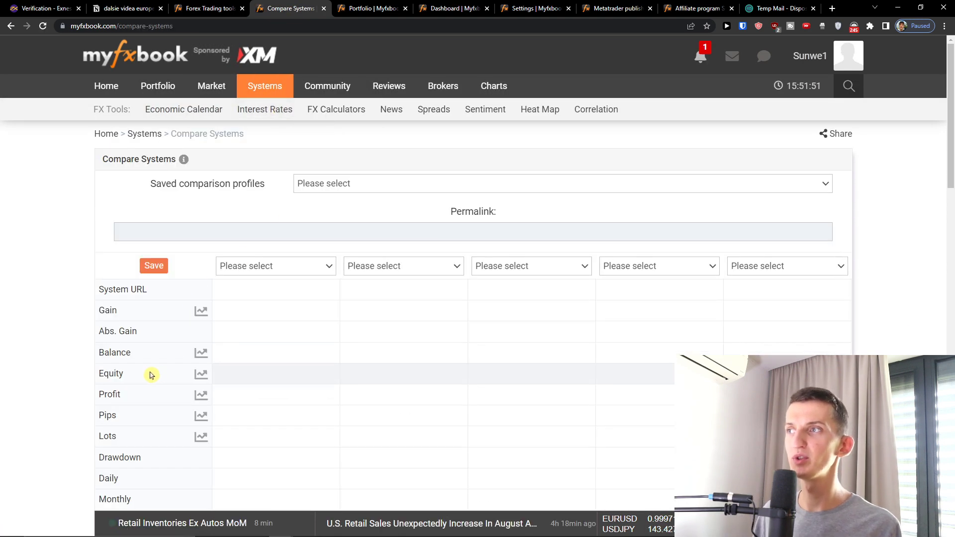
{"action": "scroll", "coordinate": [262, 286], "scroll_direction": "down", "scroll_amount": 1}
{"action": "left_click", "coordinate": [258, 204]}
{"action": "left_click", "coordinate": [249, 215]}
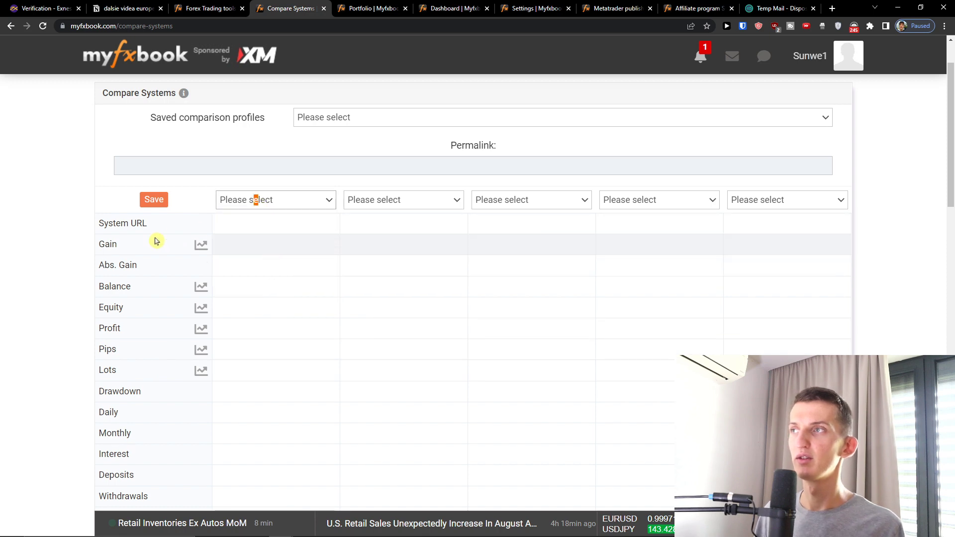
{"action": "scroll", "coordinate": [164, 239], "scroll_direction": "down", "scroll_amount": 4}
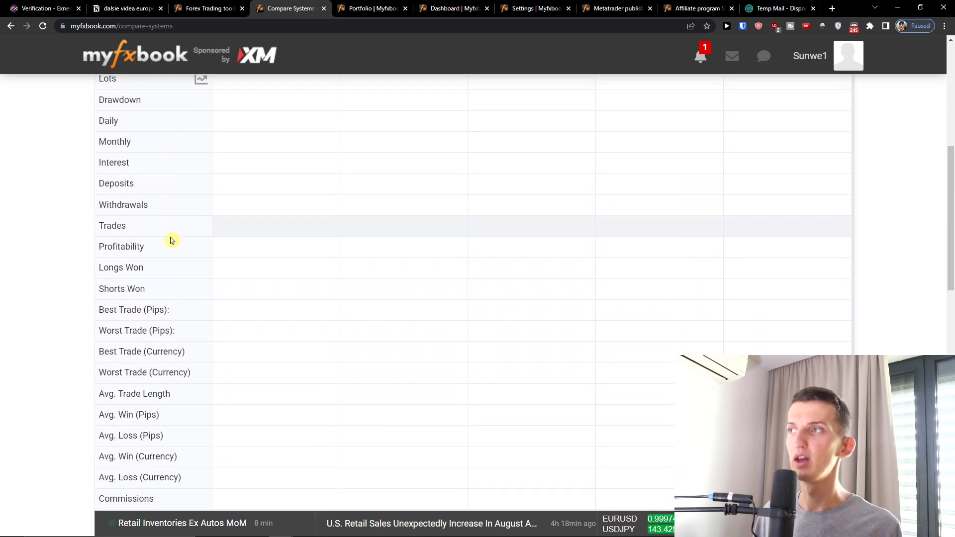
{"action": "scroll", "coordinate": [171, 239], "scroll_direction": "up", "scroll_amount": 6}
Check the saved comparison profiles and both system dropdowns, then go to Most Popular systems.
{"action": "left_click", "coordinate": [305, 184]}
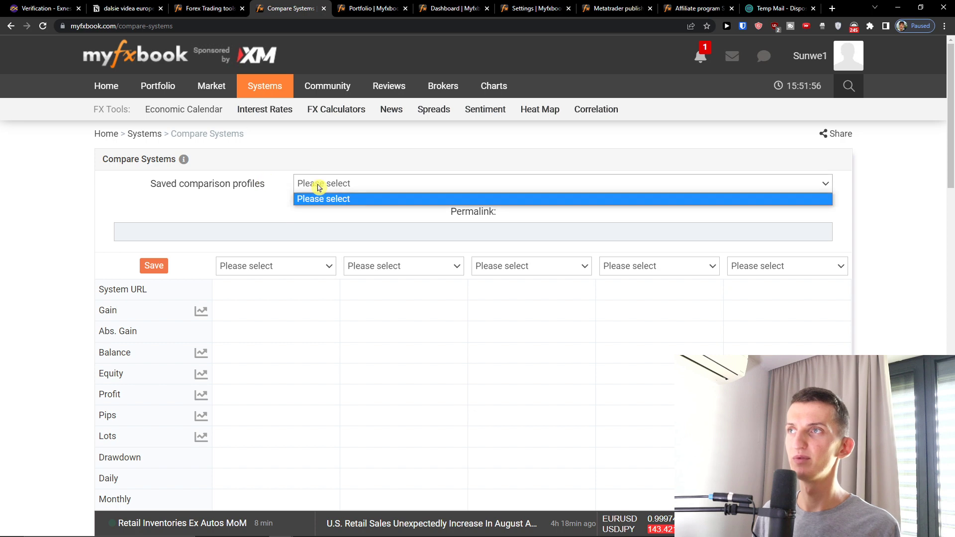
{"action": "left_click", "coordinate": [314, 279]}
{"action": "left_click", "coordinate": [333, 269]}
{"action": "left_click", "coordinate": [358, 268]}
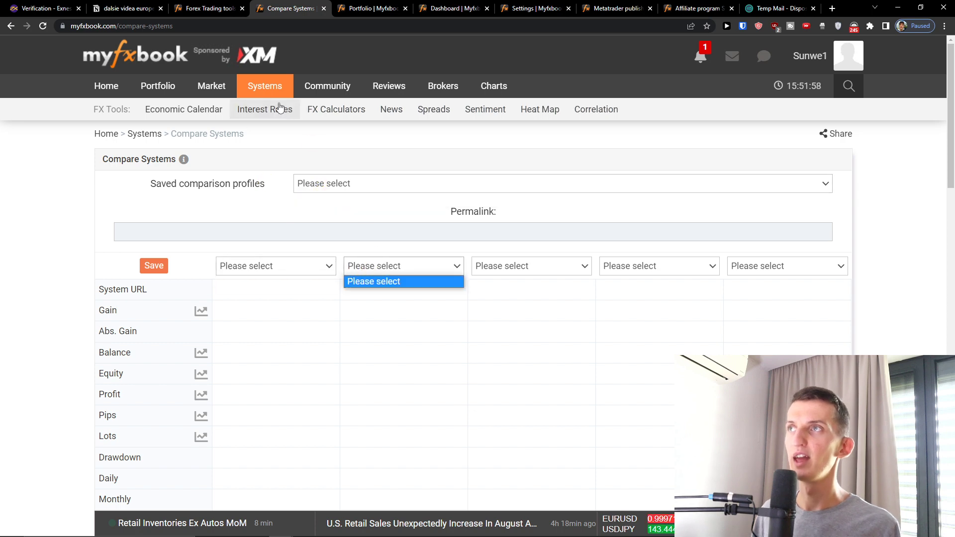
{"action": "mouse_move", "coordinate": [275, 98]}
{"action": "left_click", "coordinate": [285, 134]}
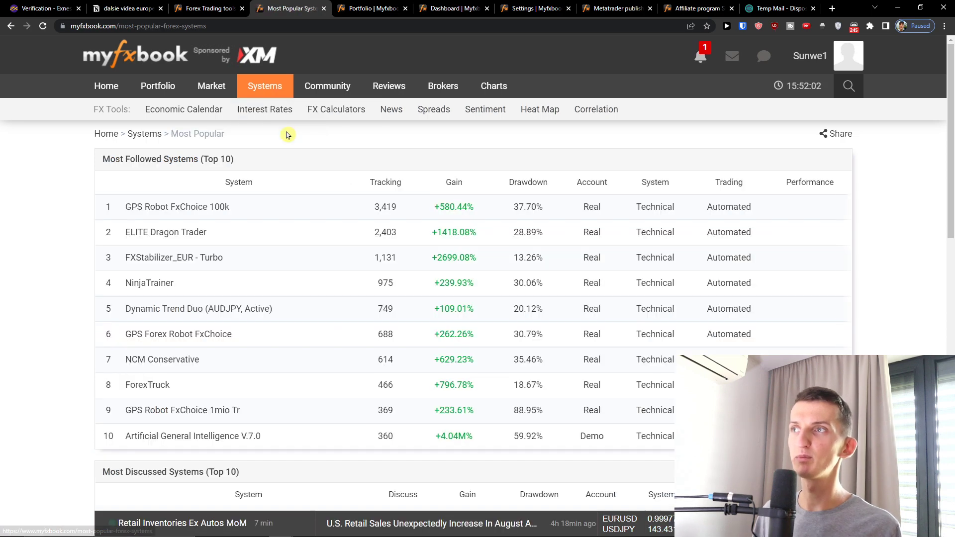
Scroll through the Most Popular tables and highlight the ELITE Dragon Trader system name.
{"action": "scroll", "coordinate": [316, 254], "scroll_direction": "down", "scroll_amount": 1}
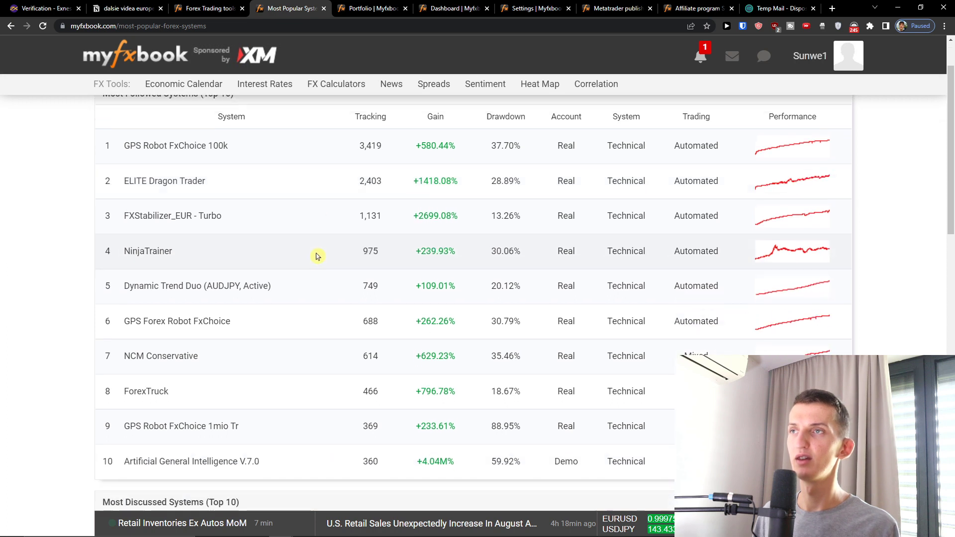
{"action": "scroll", "coordinate": [316, 254], "scroll_direction": "up", "scroll_amount": 1}
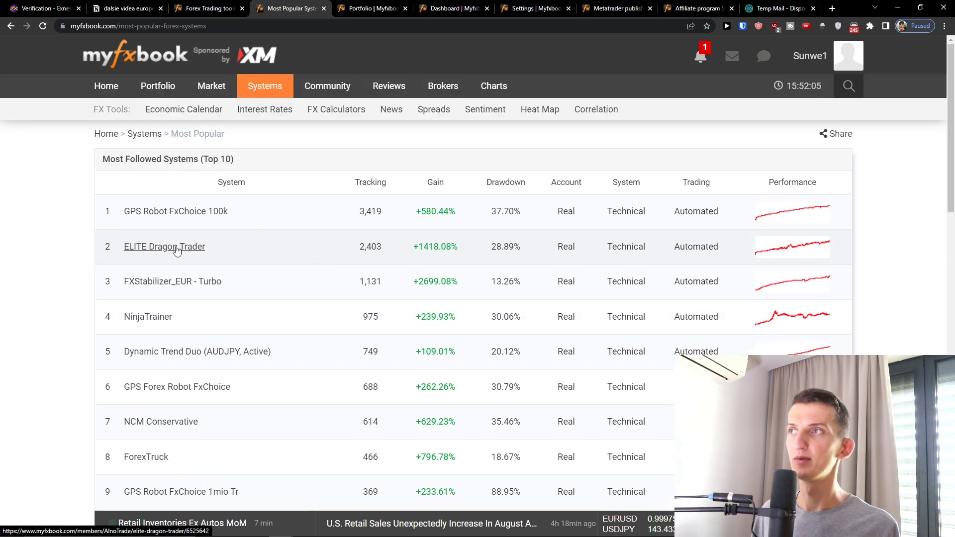
{"action": "left_click_drag", "start_coordinate": [251, 256], "coordinate": [126, 245]}
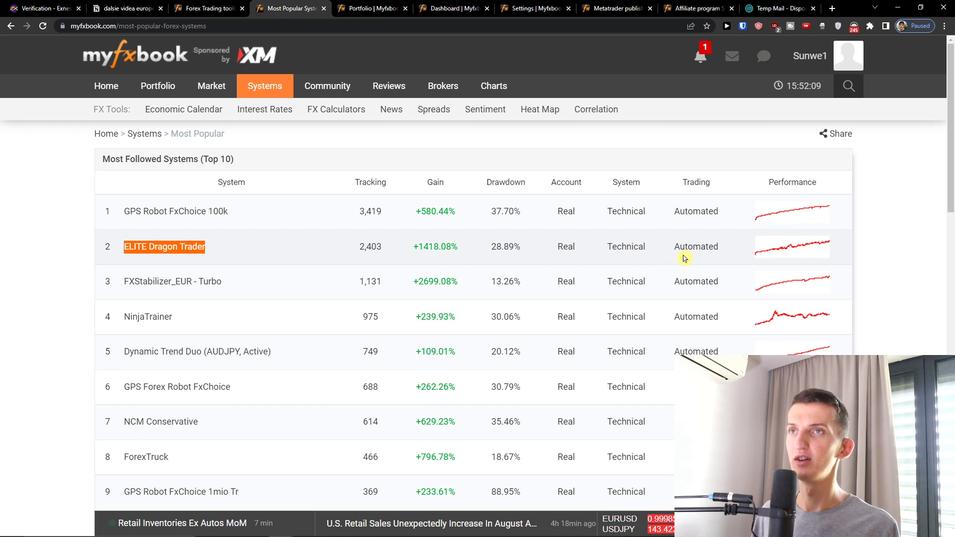
{"action": "scroll", "coordinate": [432, 269], "scroll_direction": "down", "scroll_amount": 2}
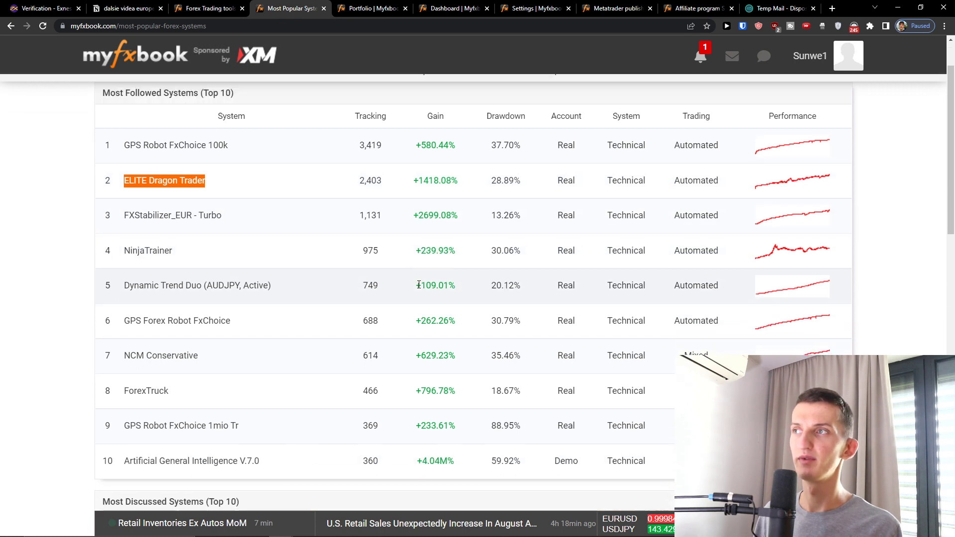
{"action": "scroll", "coordinate": [408, 284], "scroll_direction": "up", "scroll_amount": 1}
{"action": "scroll", "coordinate": [408, 283], "scroll_direction": "down", "scroll_amount": 5}
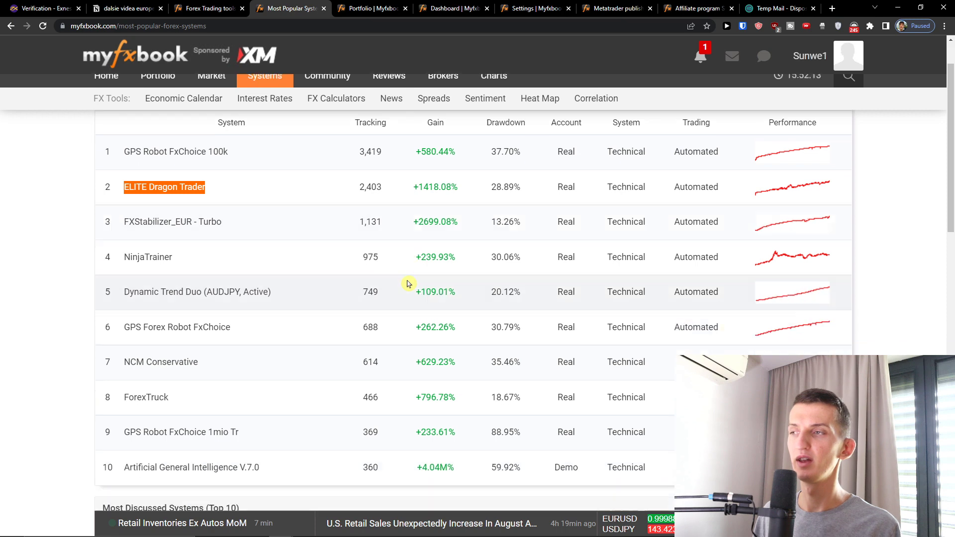
{"action": "scroll", "coordinate": [408, 283], "scroll_direction": "down", "scroll_amount": 4}
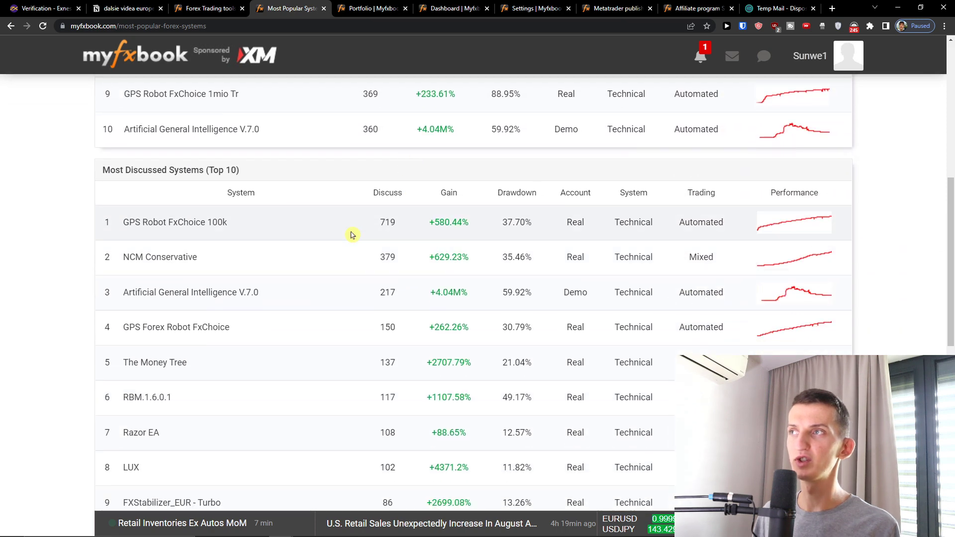
{"action": "scroll", "coordinate": [351, 231], "scroll_direction": "down", "scroll_amount": 1}
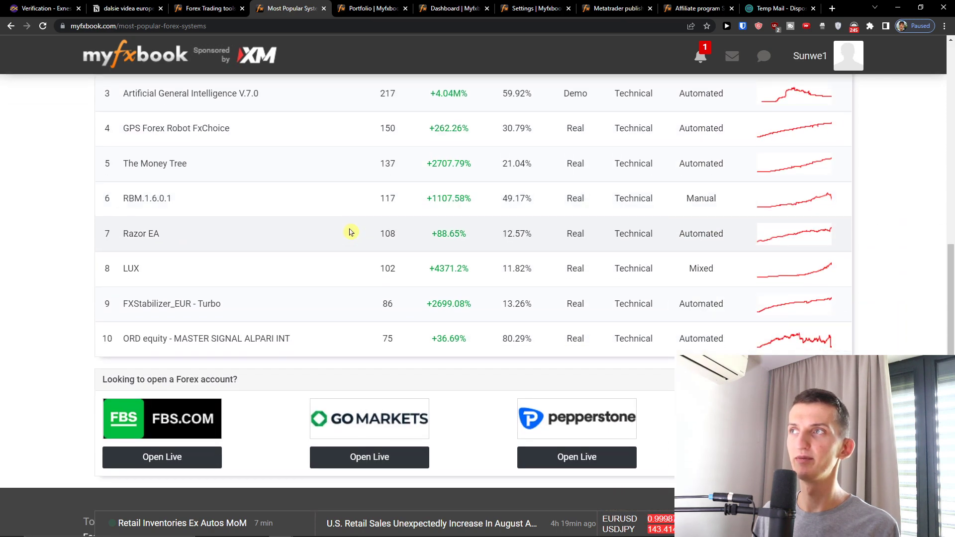
{"action": "scroll", "coordinate": [351, 231], "scroll_direction": "down", "scroll_amount": 1}
{"action": "scroll", "coordinate": [352, 230], "scroll_direction": "up", "scroll_amount": 10}
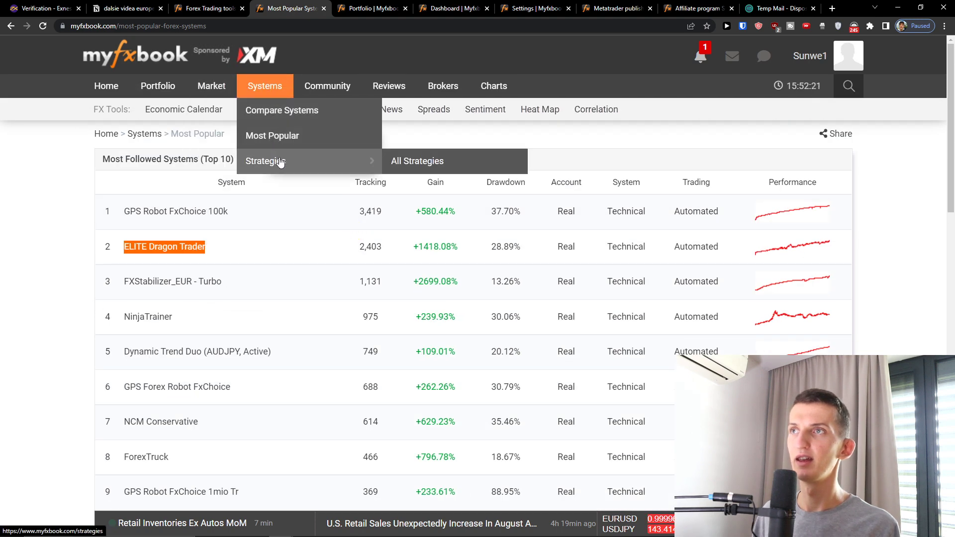
Bring up the full list of 190 strategies, then return to the Most Popular systems page.
{"action": "mouse_move", "coordinate": [300, 143]}
{"action": "mouse_move", "coordinate": [308, 161]}
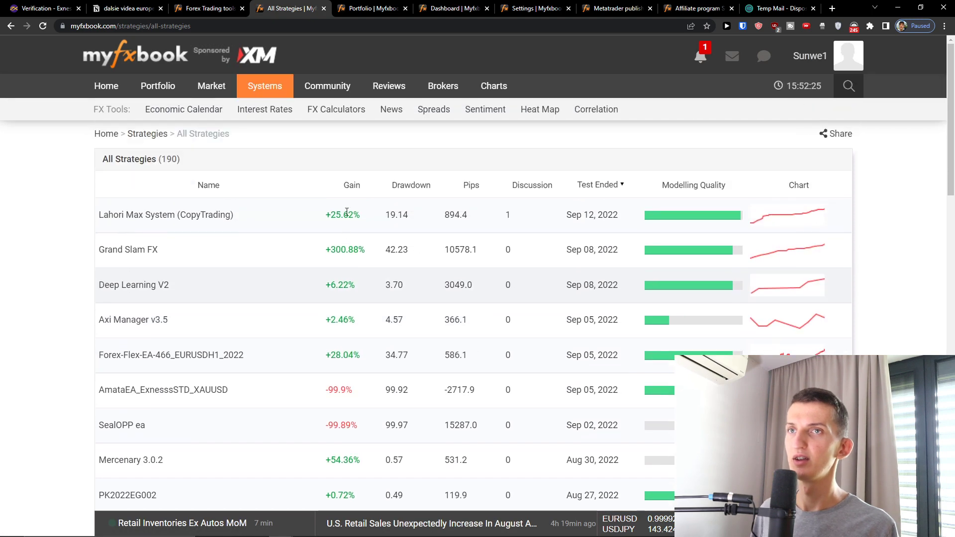
{"action": "scroll", "coordinate": [318, 238], "scroll_direction": "down", "scroll_amount": 4}
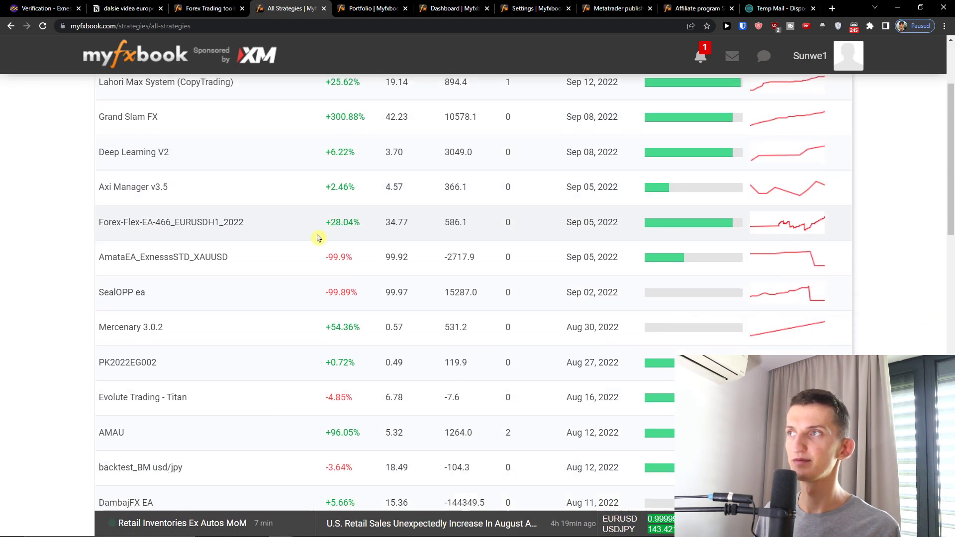
{"action": "scroll", "coordinate": [309, 235], "scroll_direction": "up", "scroll_amount": 5}
{"action": "mouse_move", "coordinate": [264, 90]}
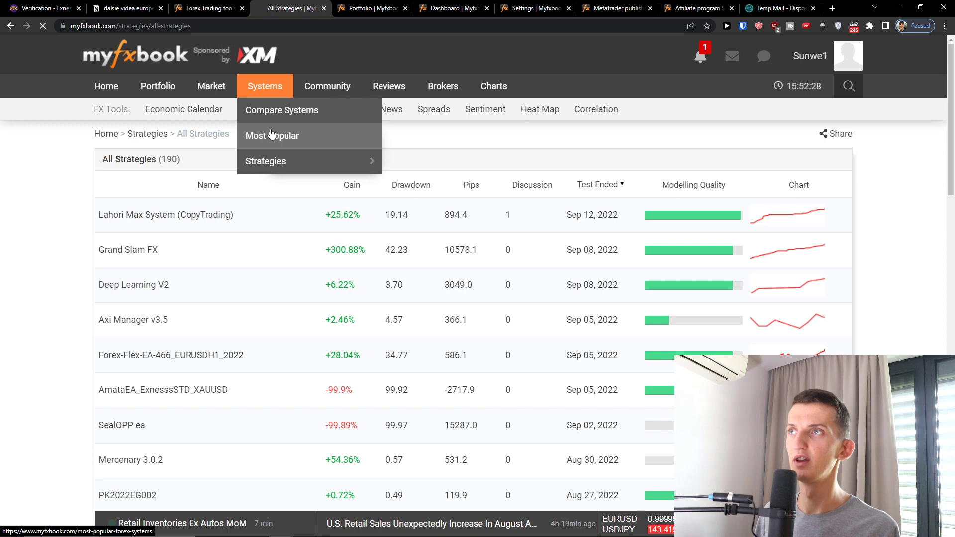
{"action": "left_click", "coordinate": [263, 134]}
{"action": "mouse_move", "coordinate": [314, 90]}
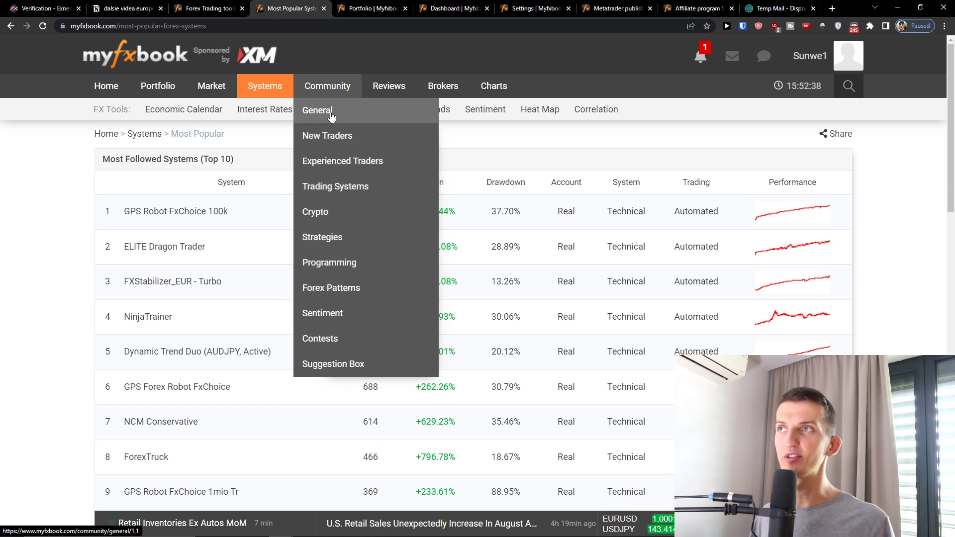
Visit the New Traders forum, then go to the Strategies Forum discussion list.
{"action": "left_click", "coordinate": [334, 132]}
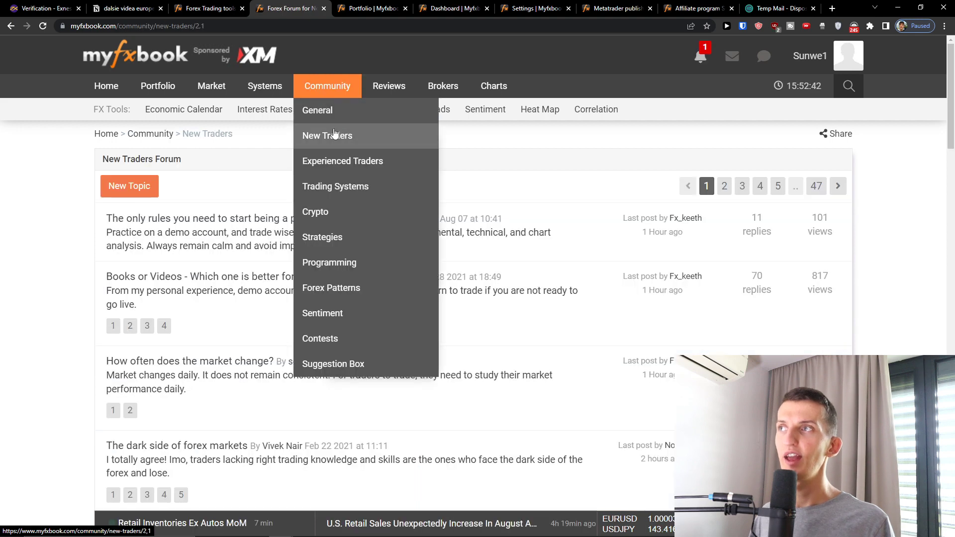
{"action": "left_click", "coordinate": [357, 249]}
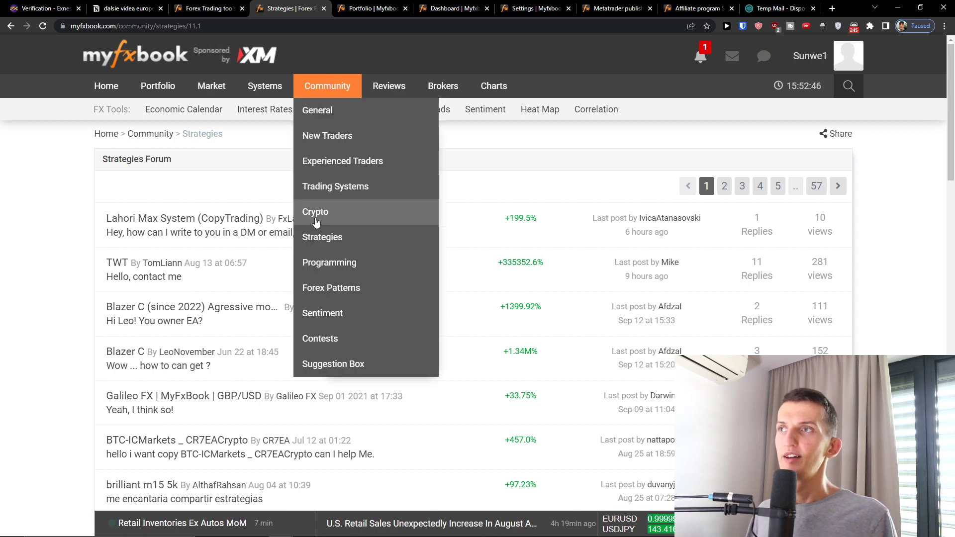
{"action": "mouse_move", "coordinate": [370, 94]}
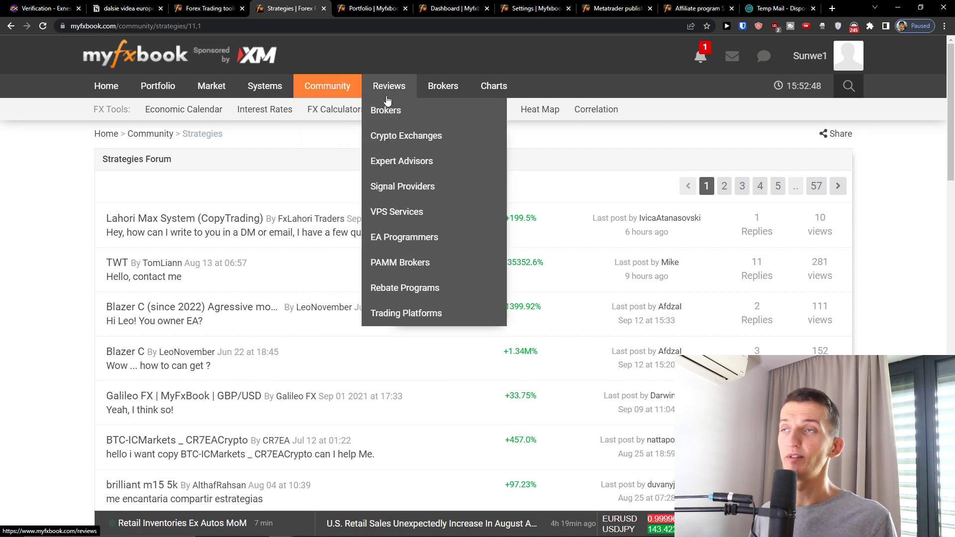
Show broker reviews; load crypto exchange, rebate program and trading platform reviews in new tabs.
{"action": "left_click", "coordinate": [384, 119]}
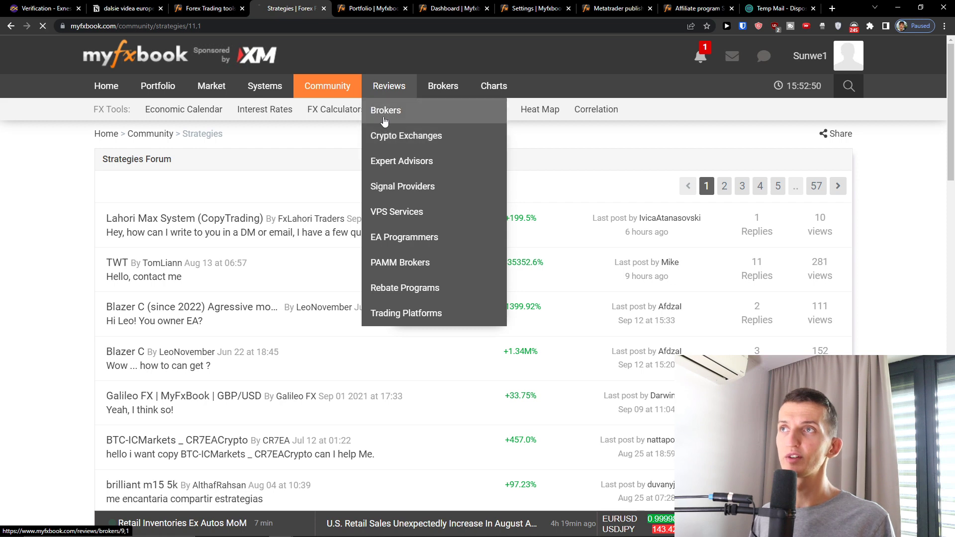
{"action": "mouse_move", "coordinate": [383, 97]}
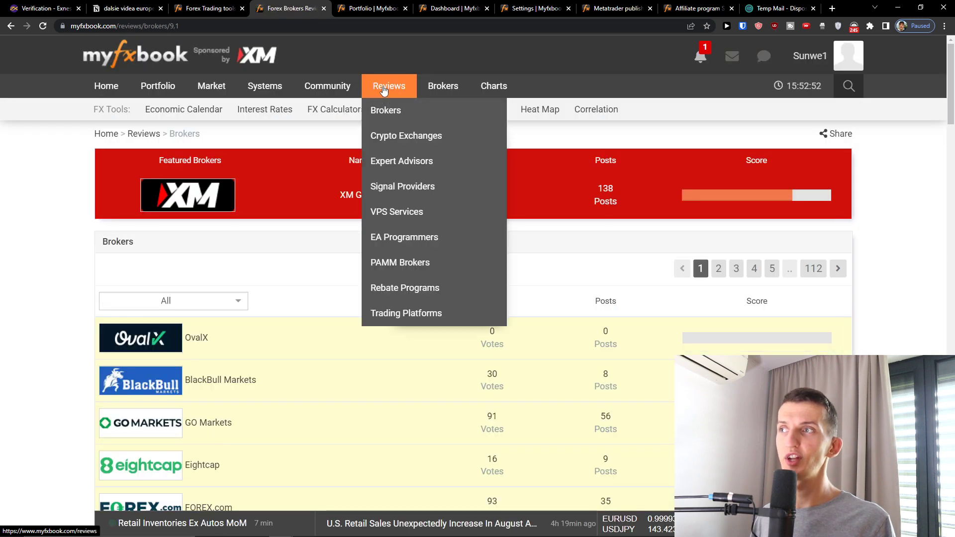
{"action": "middle_click", "coordinate": [392, 138]}
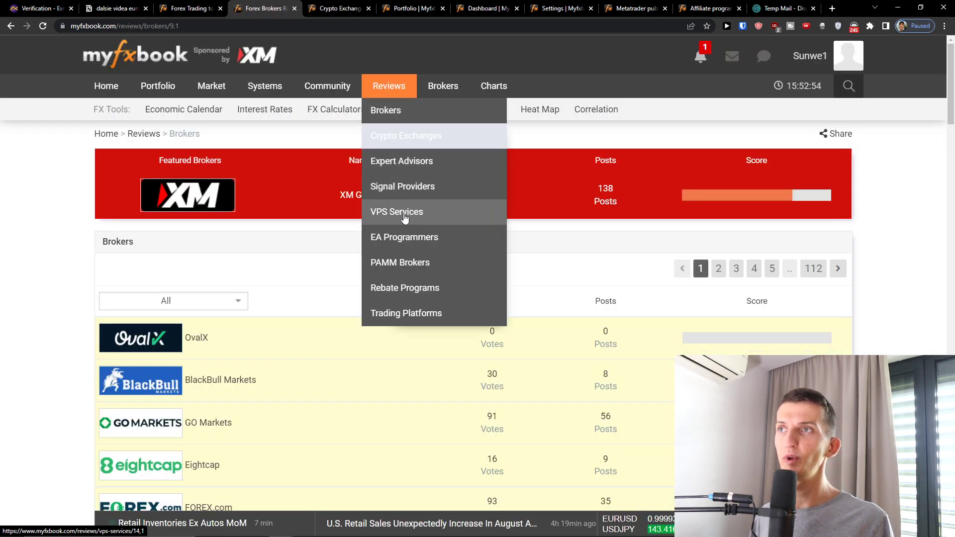
{"action": "middle_click", "coordinate": [442, 288]}
{"action": "middle_click", "coordinate": [435, 312]}
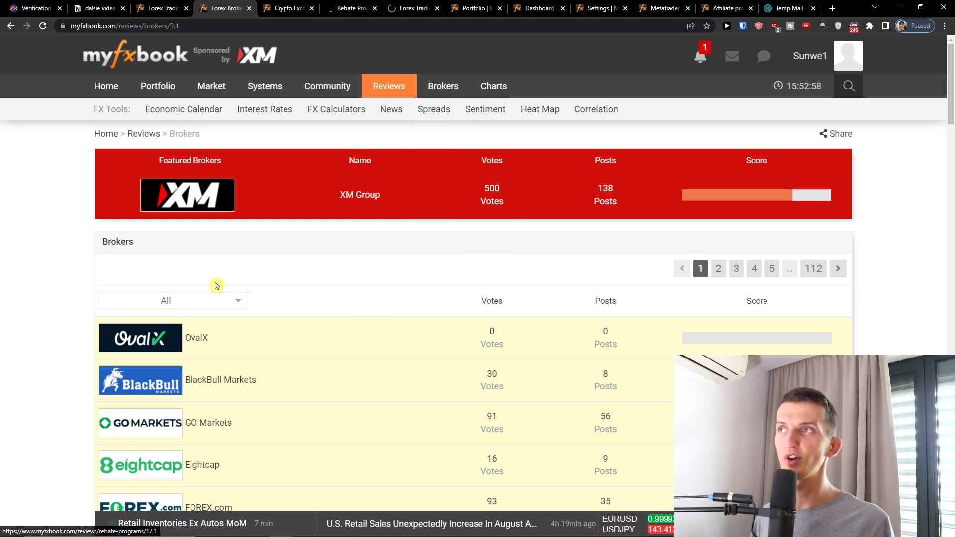
Look over the XM Group broker profile, then go back to the broker reviews list.
{"action": "scroll", "coordinate": [622, 198], "scroll_direction": "down", "scroll_amount": 1}
{"action": "scroll", "coordinate": [622, 198], "scroll_direction": "up", "scroll_amount": 1}
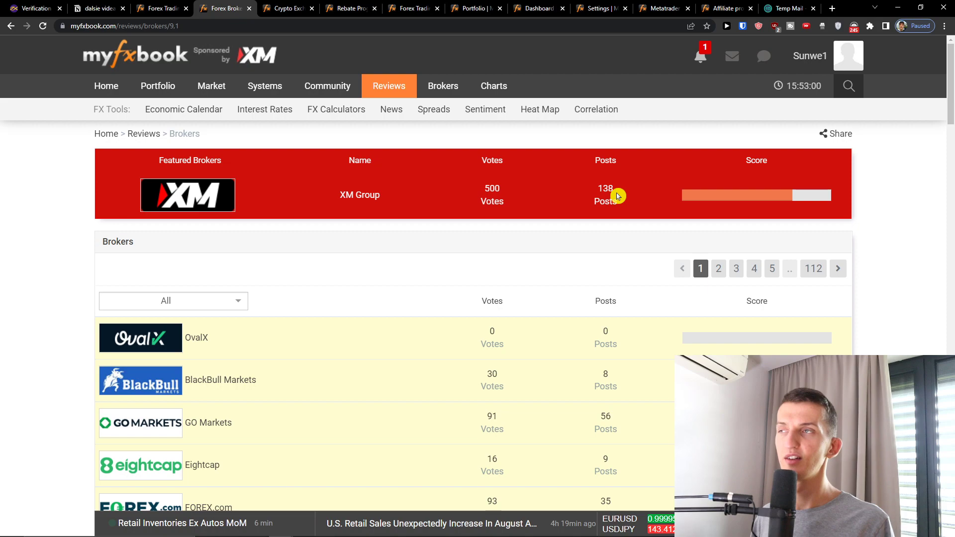
{"action": "left_click", "coordinate": [187, 194]}
{"action": "scroll", "coordinate": [192, 193], "scroll_direction": "down", "scroll_amount": 10}
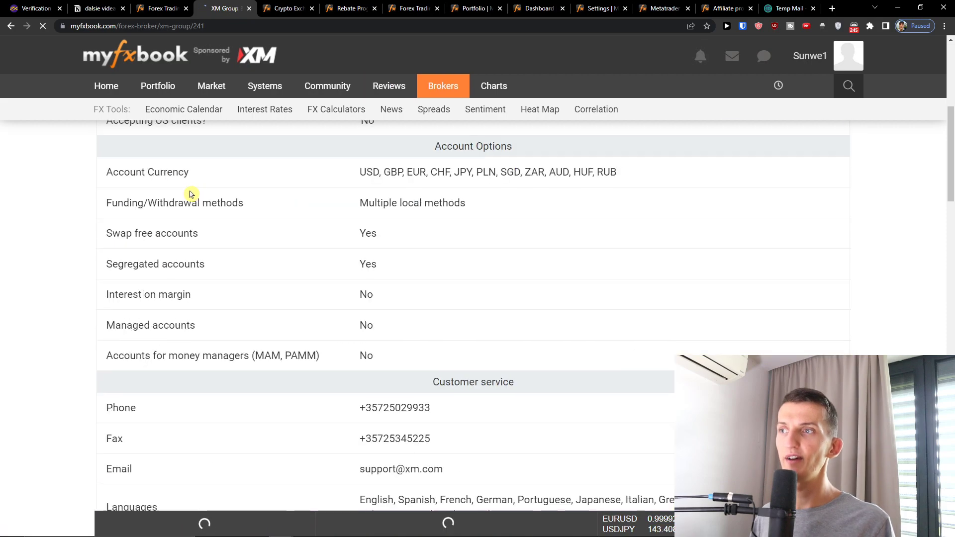
{"action": "scroll", "coordinate": [194, 194], "scroll_direction": "down", "scroll_amount": 20}
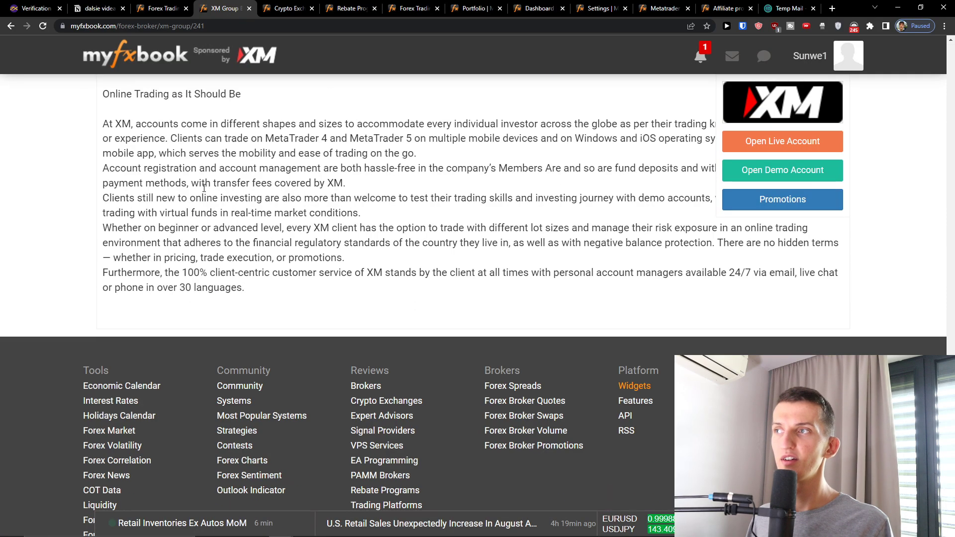
{"action": "scroll", "coordinate": [204, 188], "scroll_direction": "up", "scroll_amount": 2}
{"action": "left_click", "coordinate": [11, 26]}
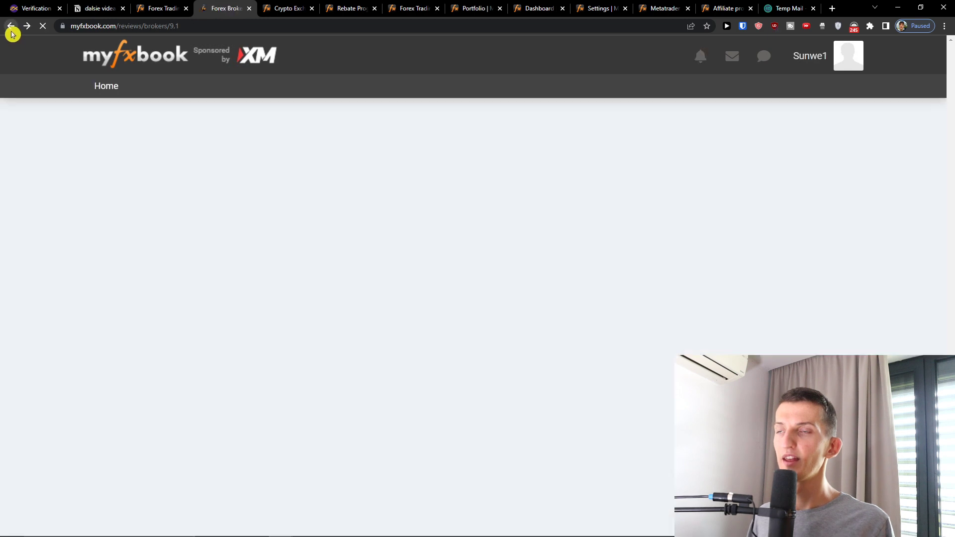
Close the broker filter list, view the OvalX review, and return to browse the broker list.
{"action": "mouse_move", "coordinate": [319, 210]}
{"action": "scroll", "coordinate": [277, 319], "scroll_direction": "down", "scroll_amount": 9}
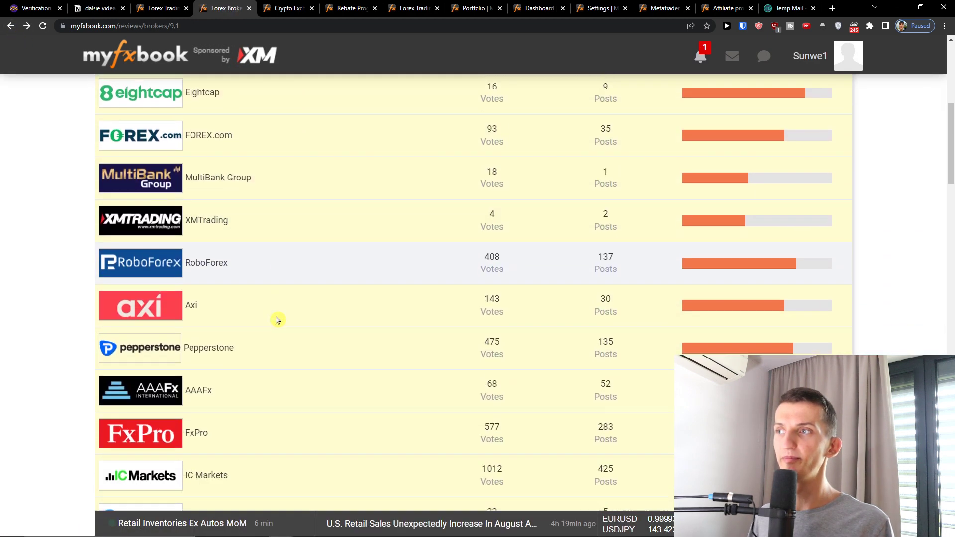
{"action": "scroll", "coordinate": [277, 319], "scroll_direction": "up", "scroll_amount": 8}
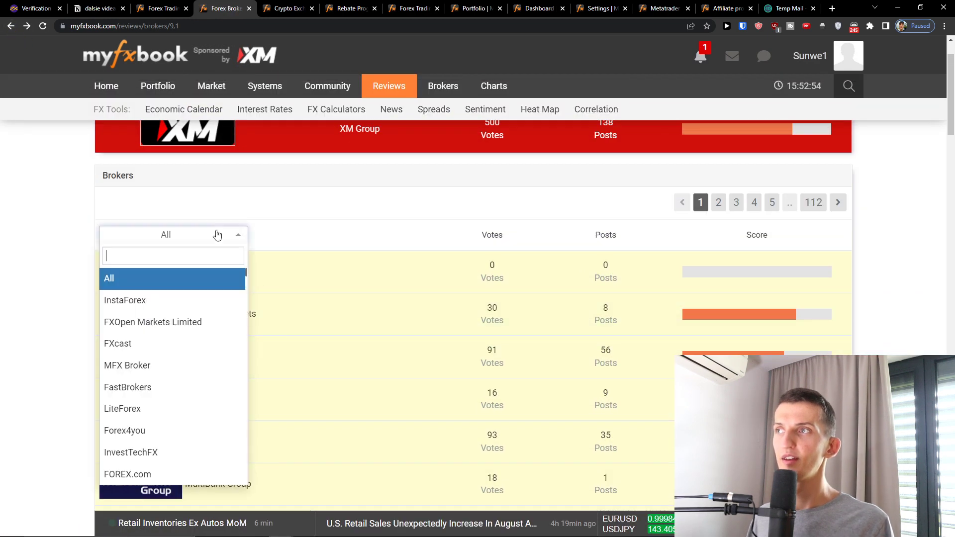
{"action": "scroll", "coordinate": [181, 335], "scroll_direction": "down", "scroll_amount": 4}
{"action": "left_click", "coordinate": [217, 205]}
{"action": "left_click", "coordinate": [166, 271]}
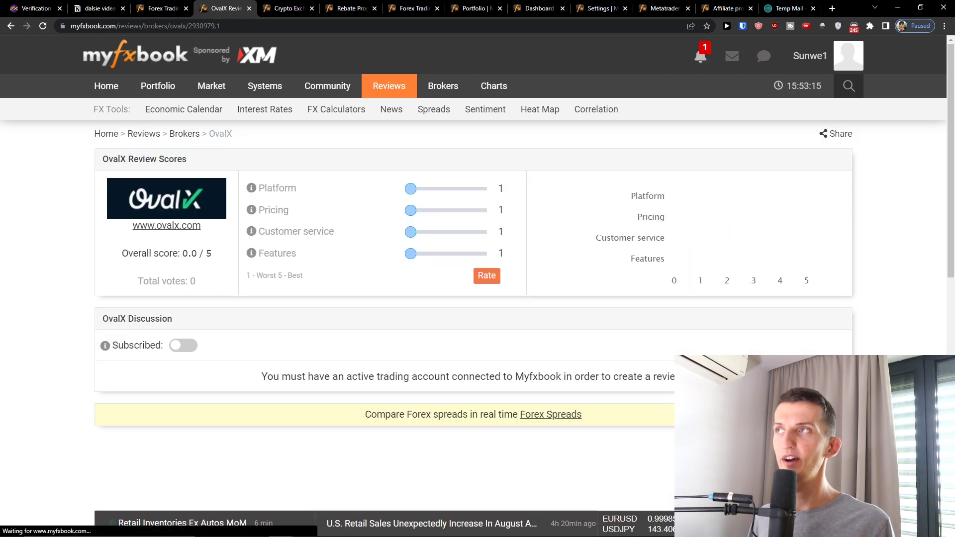
{"action": "key", "text": "alt+Left"}
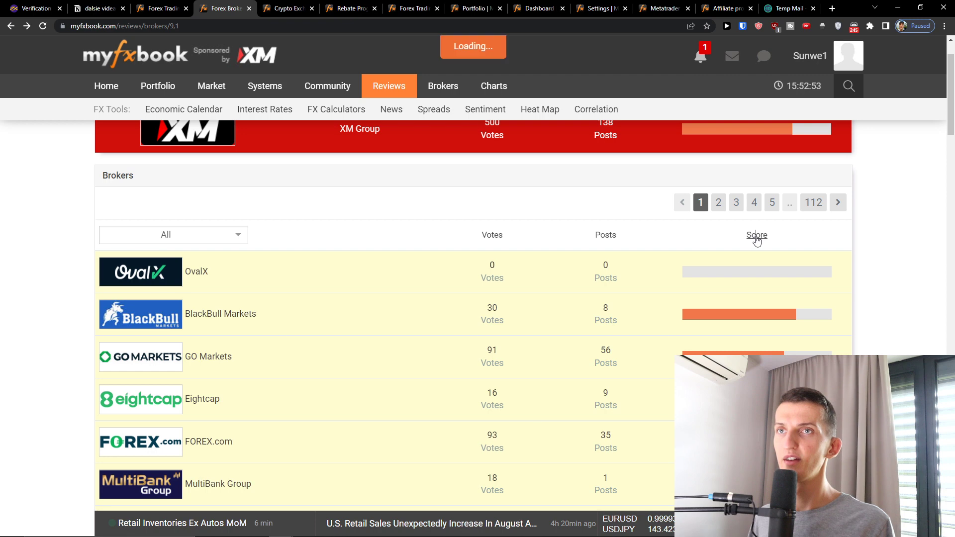
{"action": "scroll", "coordinate": [512, 282], "scroll_direction": "down", "scroll_amount": 3}
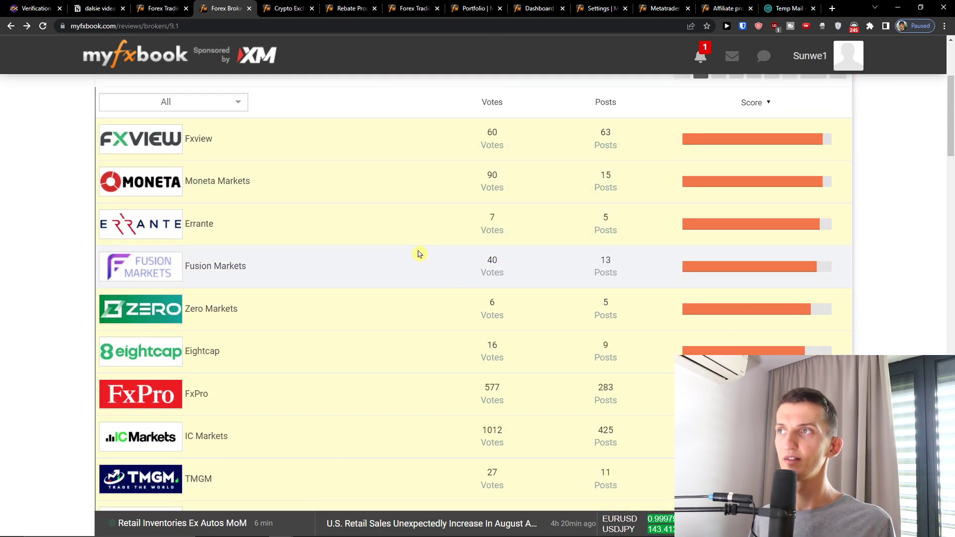
{"action": "scroll", "coordinate": [418, 254], "scroll_direction": "down", "scroll_amount": 14}
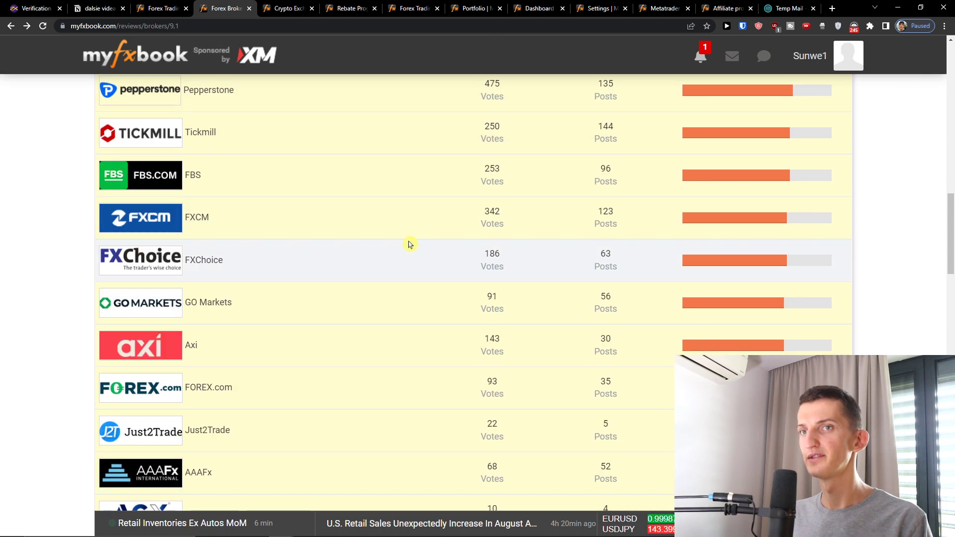
{"action": "scroll", "coordinate": [409, 244], "scroll_direction": "down", "scroll_amount": 7}
{"action": "scroll", "coordinate": [410, 244], "scroll_direction": "up", "scroll_amount": 20}
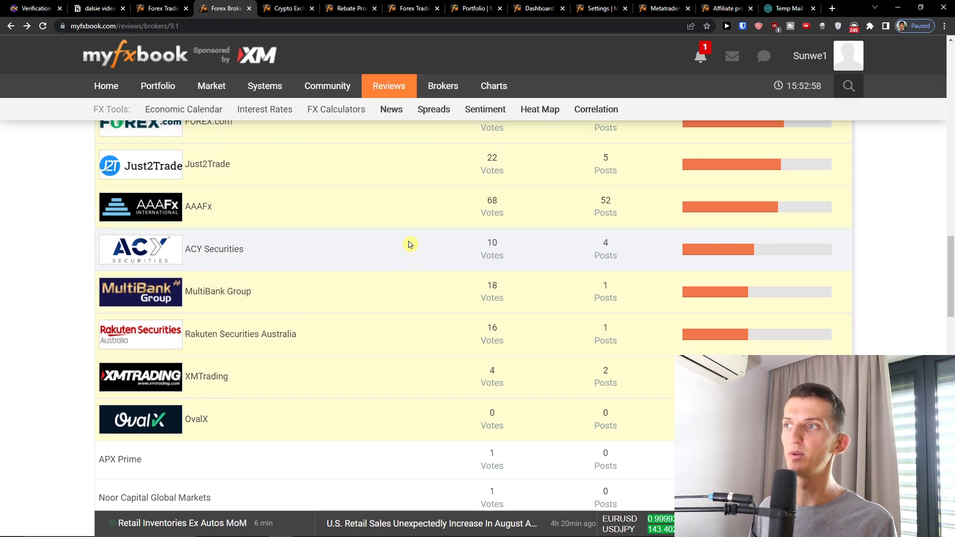
{"action": "scroll", "coordinate": [406, 244], "scroll_direction": "up", "scroll_amount": 2}
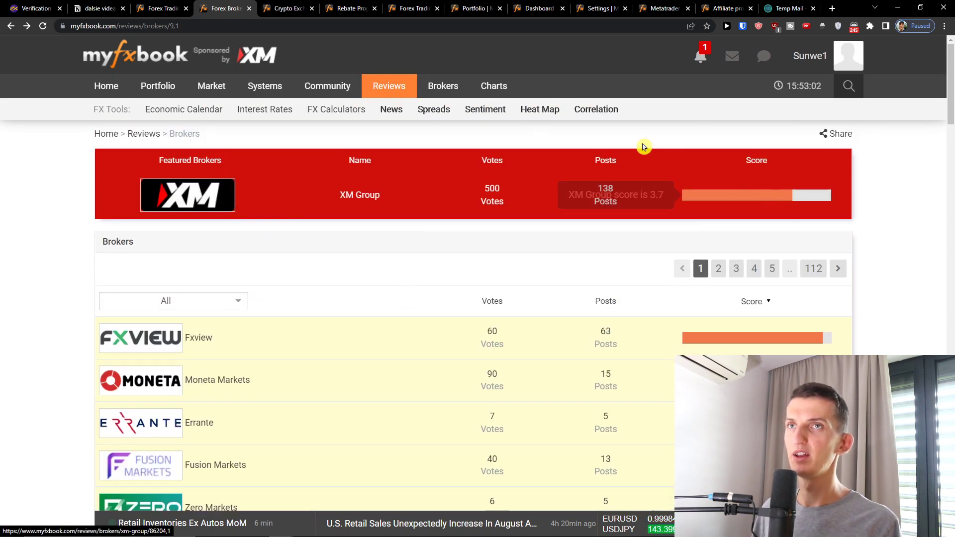
Load the forex spreads comparison and forex broker volume pages in new tabs.
{"action": "mouse_move", "coordinate": [430, 88]}
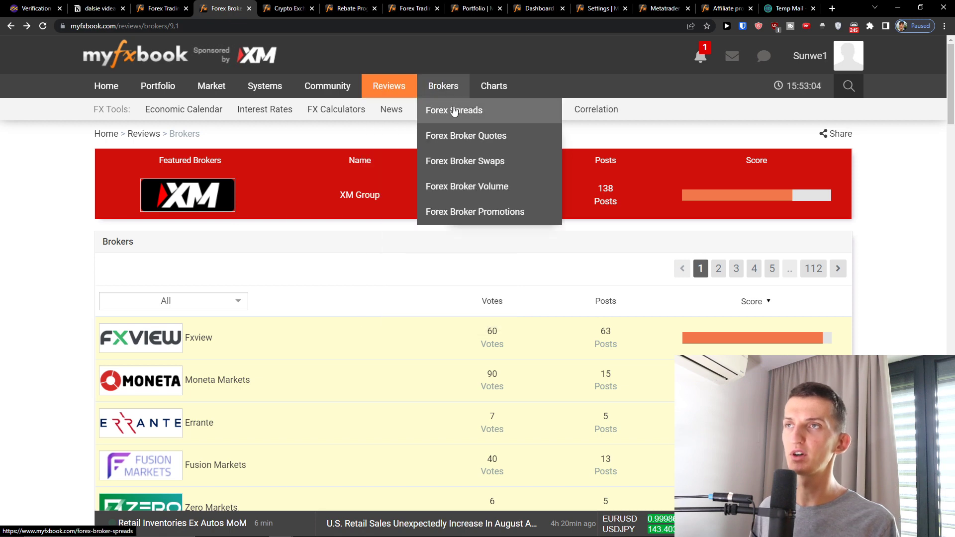
{"action": "middle_click", "coordinate": [438, 115]}
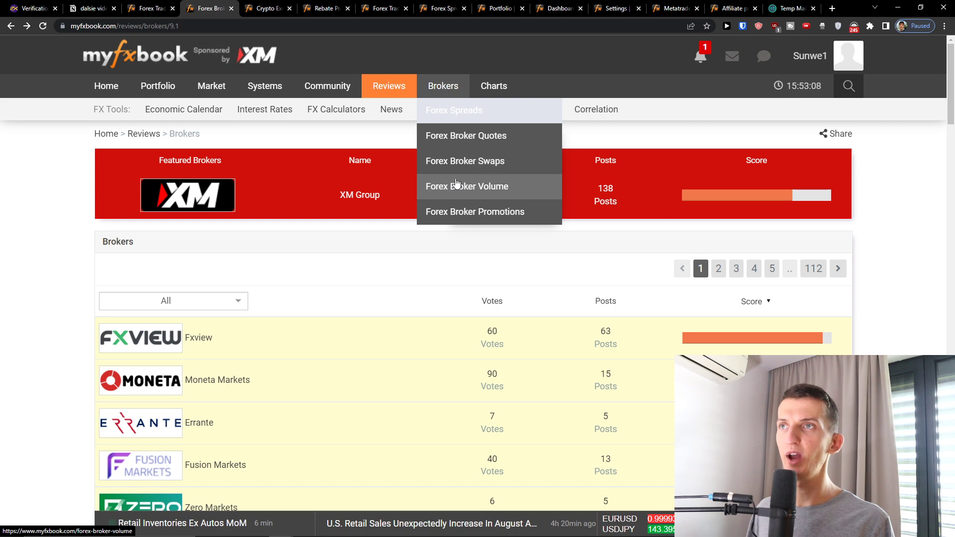
{"action": "middle_click", "coordinate": [445, 167]}
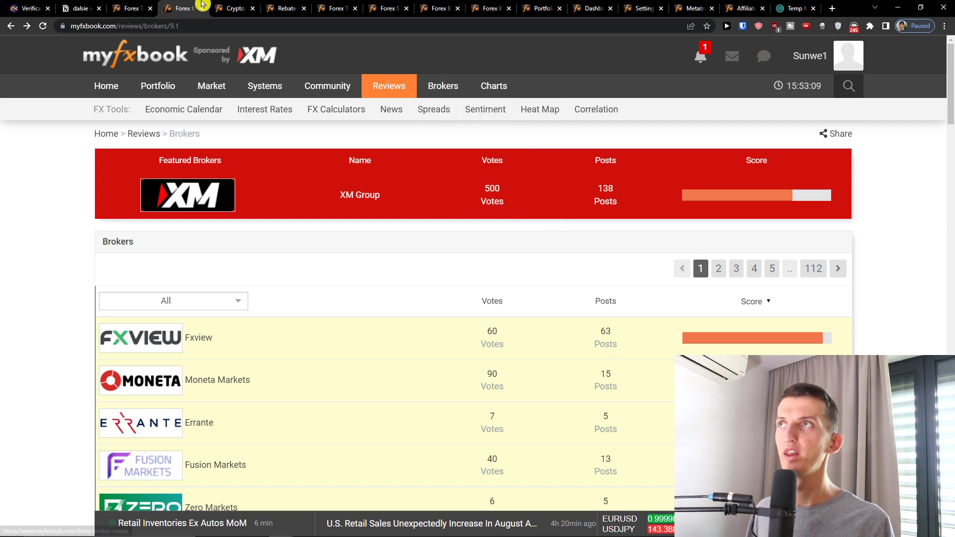
Rank the crypto exchange reviews by score, then close that tab.
{"action": "left_click", "coordinate": [245, 8]}
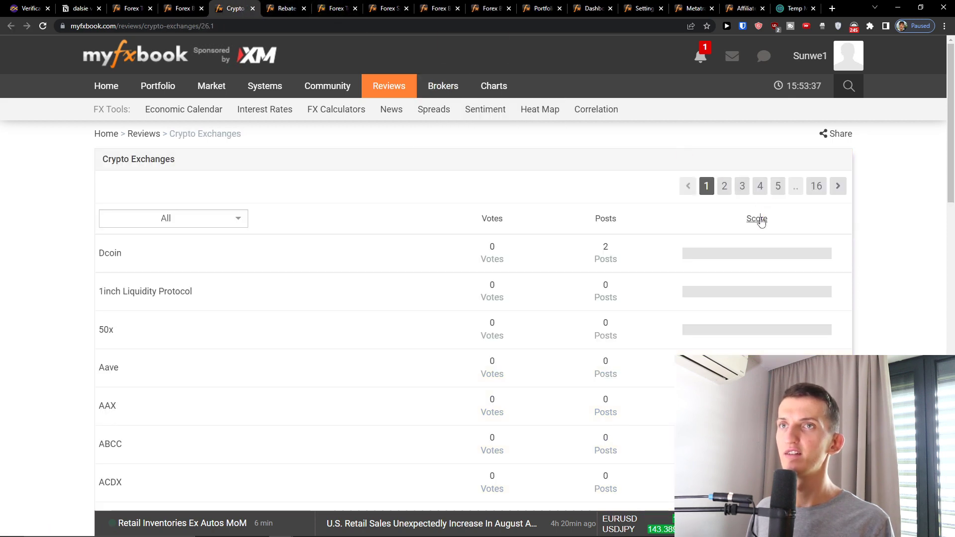
{"action": "left_click", "coordinate": [760, 220]}
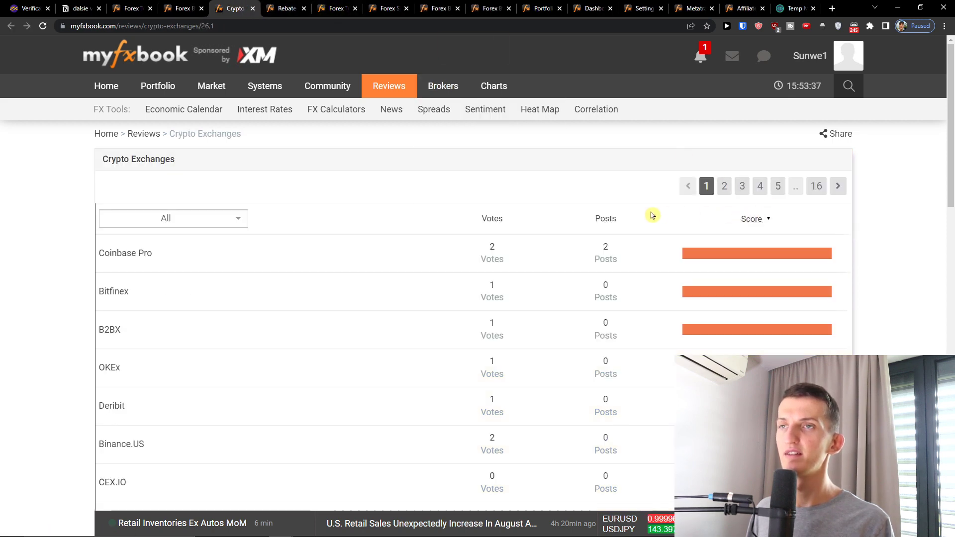
{"action": "left_click", "coordinate": [253, 8]}
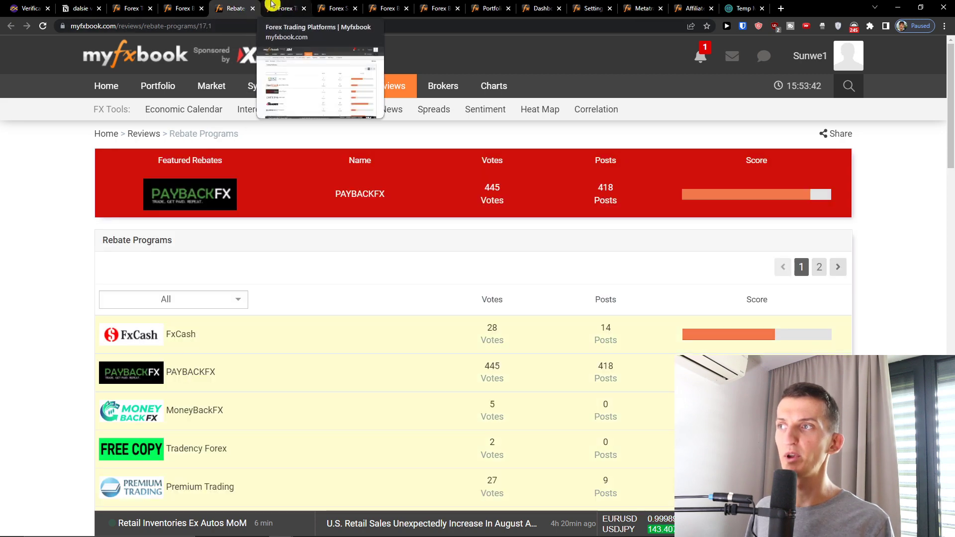
Rank the trading platform reviews by score, then close that tab.
{"action": "scroll", "coordinate": [315, 304], "scroll_direction": "down", "scroll_amount": 1}
{"action": "scroll", "coordinate": [308, 298], "scroll_direction": "up", "scroll_amount": 1}
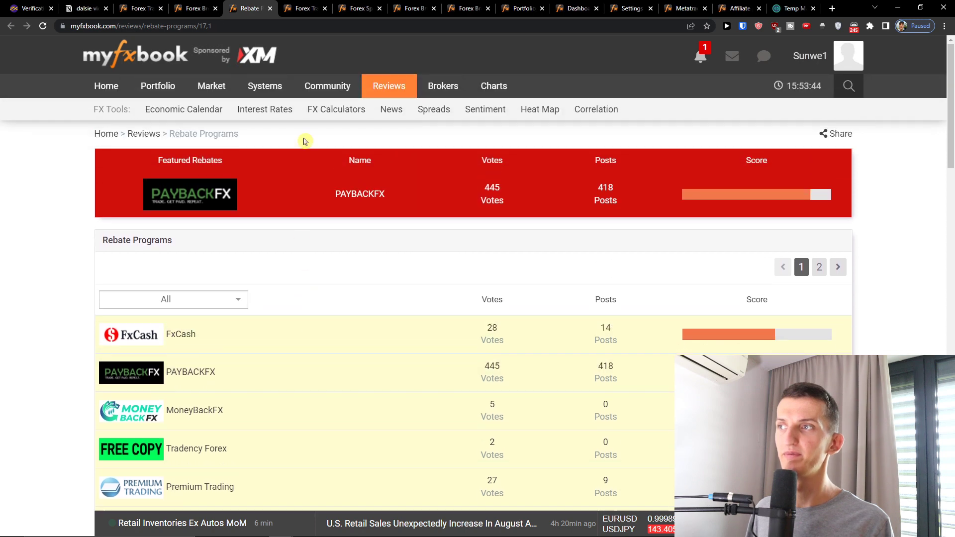
{"action": "left_click", "coordinate": [303, 9]}
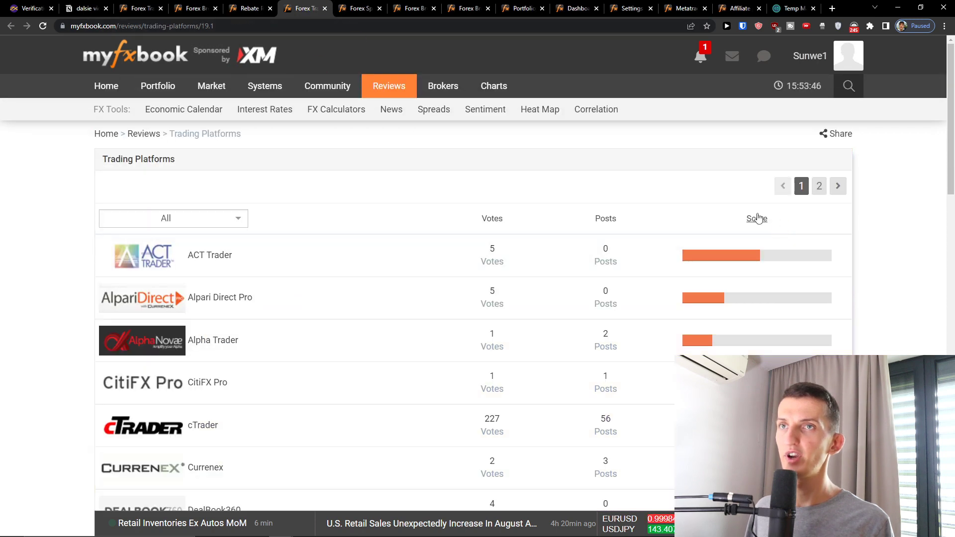
{"action": "left_click", "coordinate": [757, 219]}
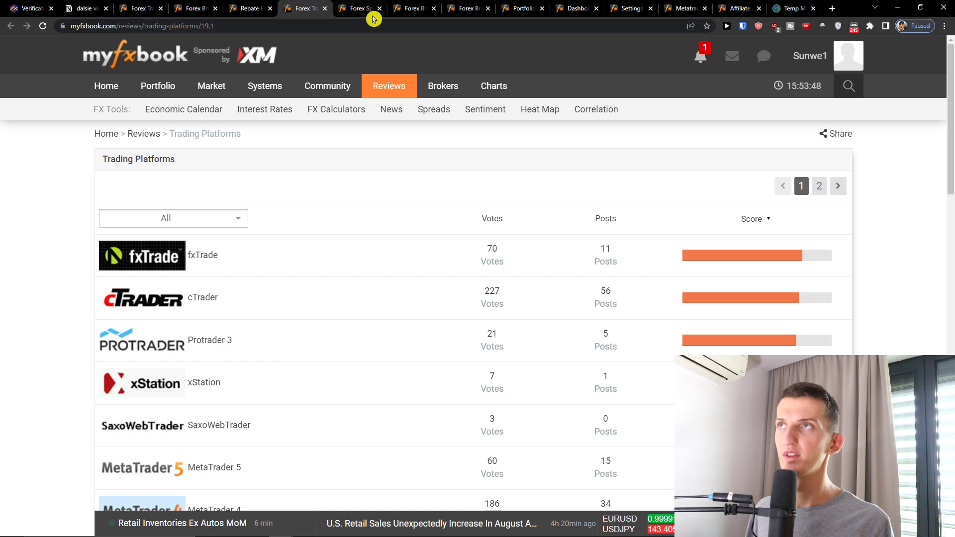
{"action": "left_click", "coordinate": [327, 10]}
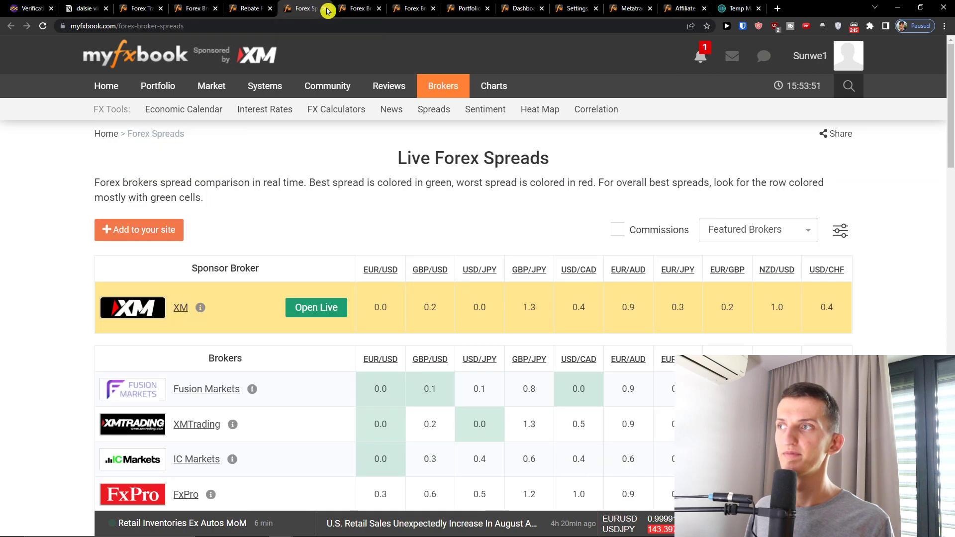
Close the live forex spreads tab and scroll through the Forex Broker Swaps comparison table.
{"action": "scroll", "coordinate": [343, 239], "scroll_direction": "down", "scroll_amount": 8}
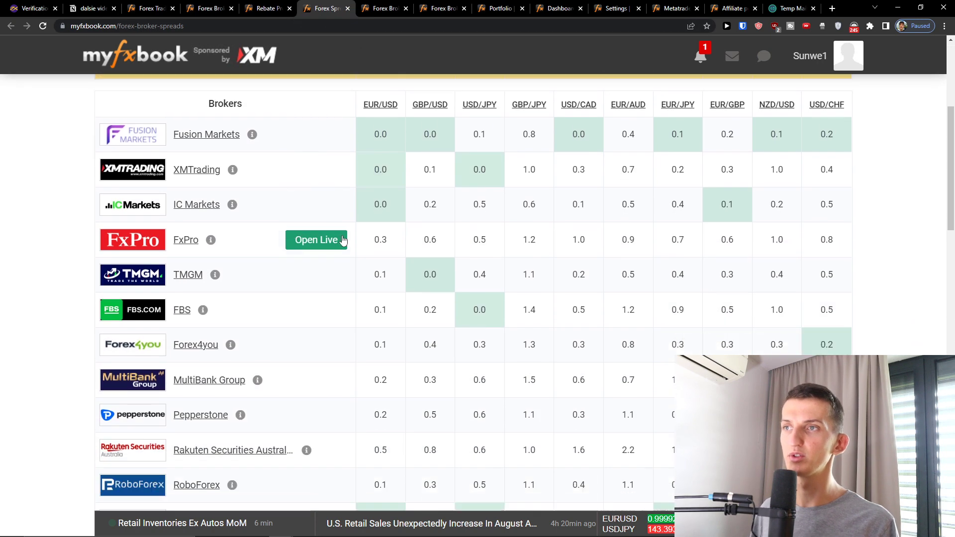
{"action": "scroll", "coordinate": [398, 219], "scroll_direction": "up", "scroll_amount": 5}
{"action": "scroll", "coordinate": [411, 211], "scroll_direction": "up", "scroll_amount": 1}
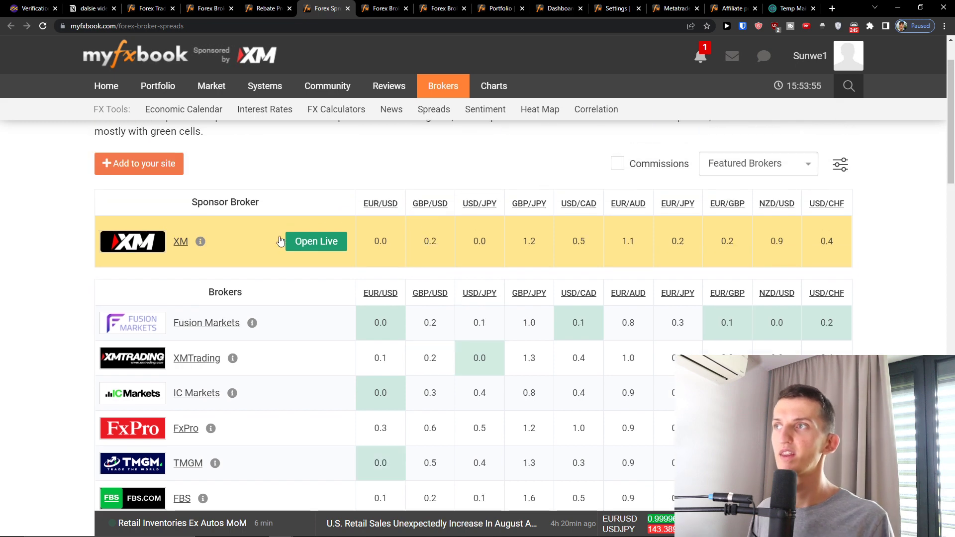
{"action": "left_click", "coordinate": [347, 8]}
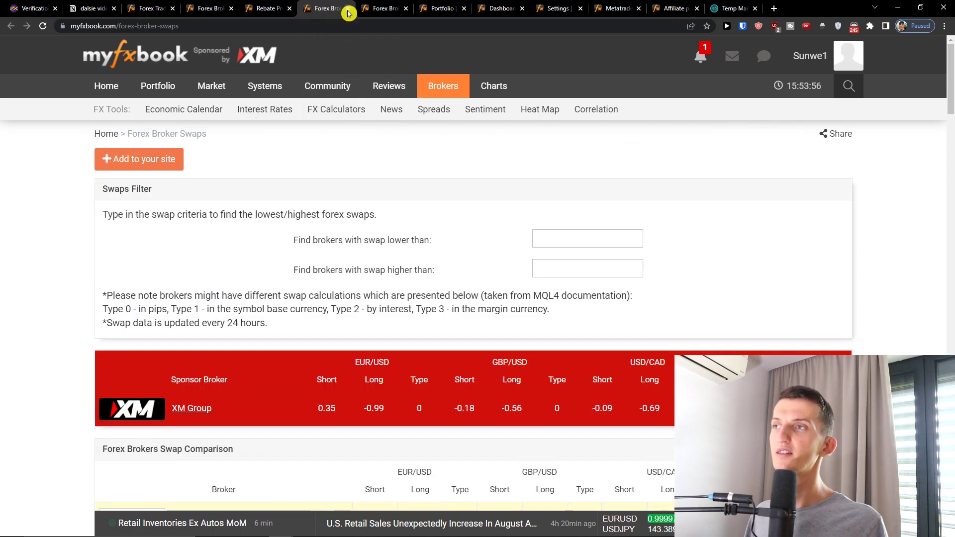
{"action": "scroll", "coordinate": [199, 234], "scroll_direction": "down", "scroll_amount": 5}
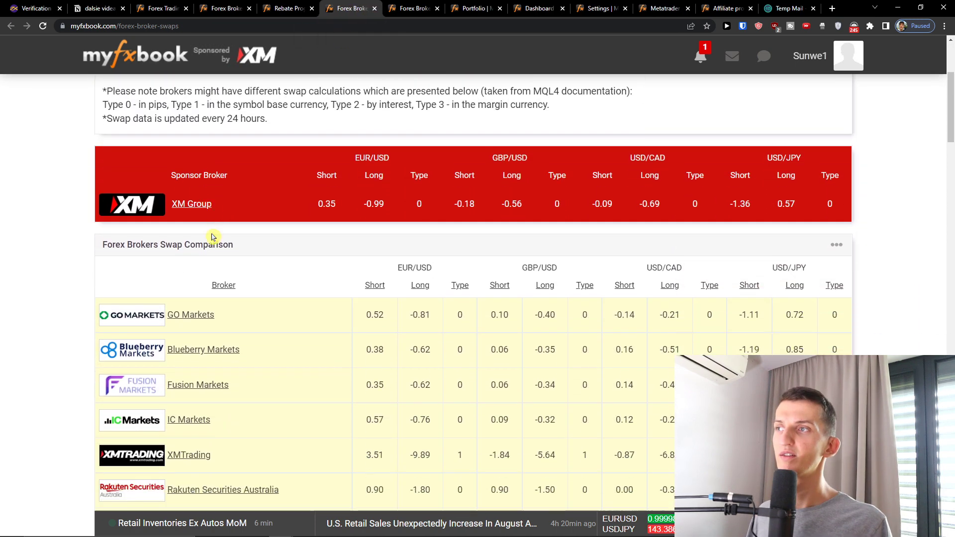
{"action": "scroll", "coordinate": [219, 239], "scroll_direction": "up", "scroll_amount": 5}
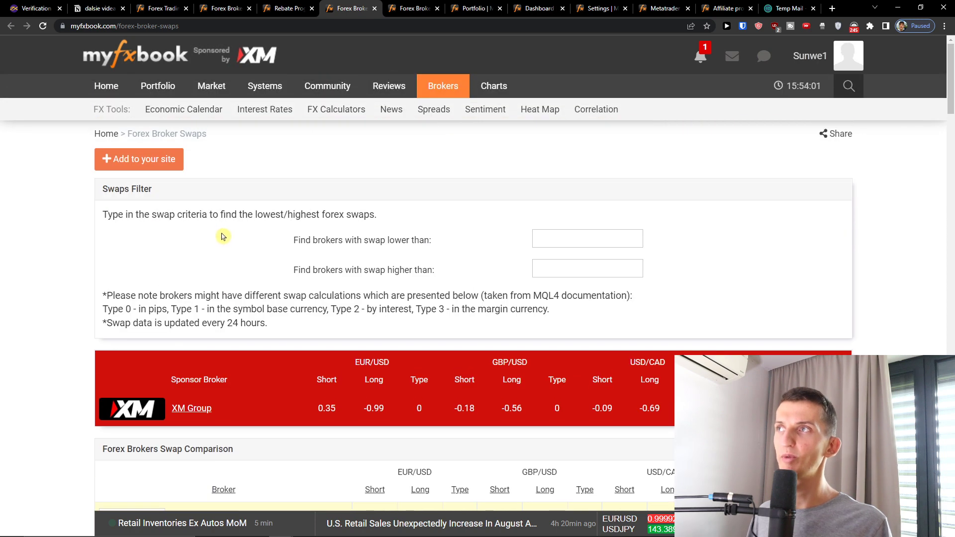
Load the Most Viewed charts from Charts > Top Charts in a background tab.
{"action": "mouse_move", "coordinate": [485, 87]}
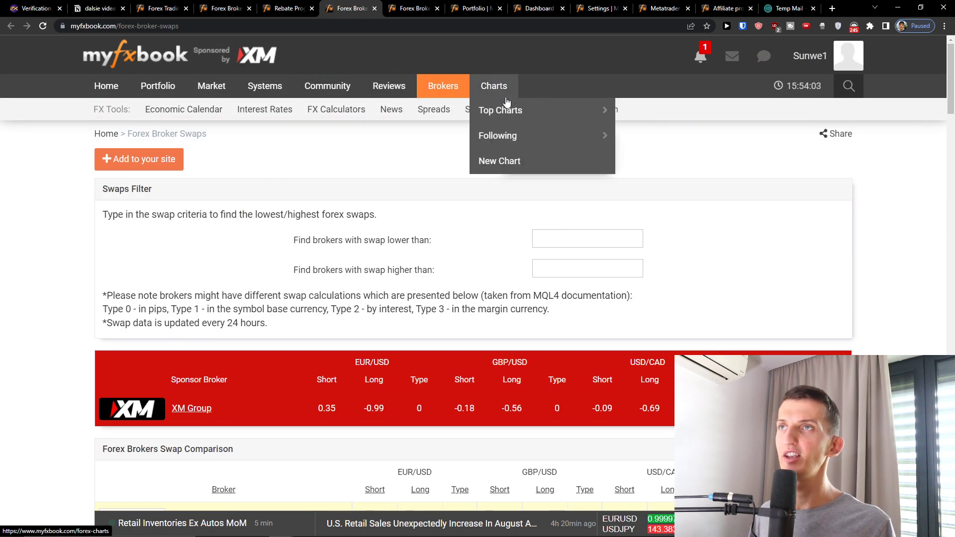
{"action": "mouse_move", "coordinate": [572, 111]}
{"action": "middle_click", "coordinate": [685, 114]}
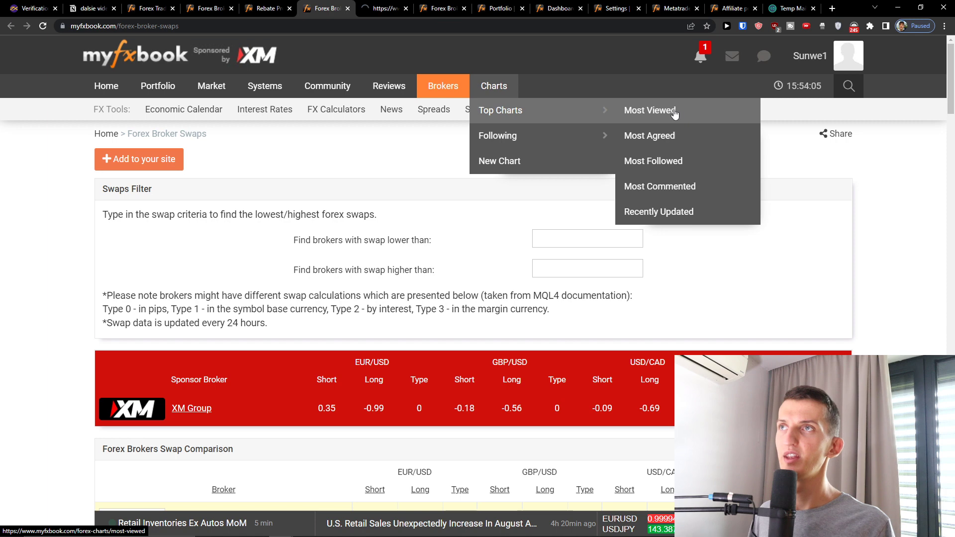
Go to the Forex Correlation page from the menu.
{"action": "mouse_move", "coordinate": [449, 94]}
{"action": "mouse_move", "coordinate": [494, 88]}
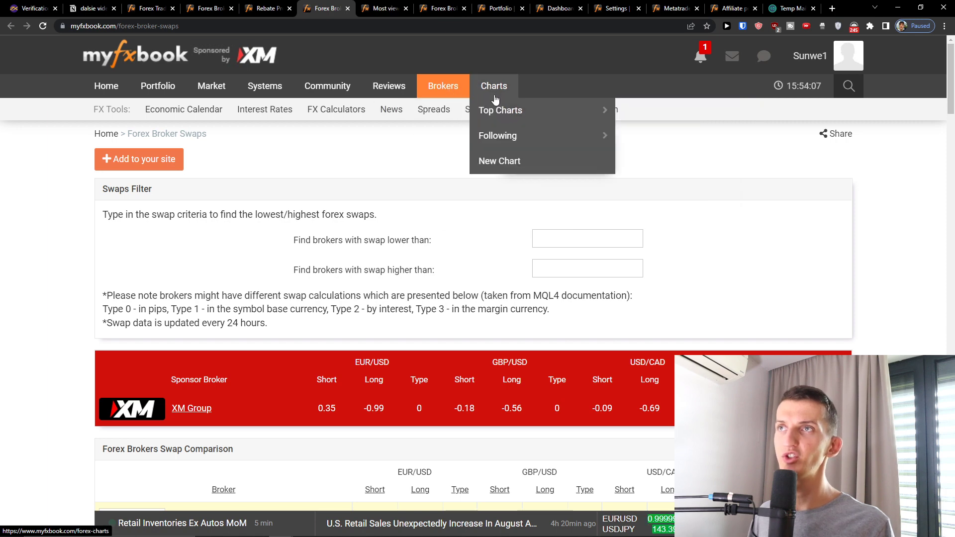
{"action": "mouse_move", "coordinate": [499, 110]}
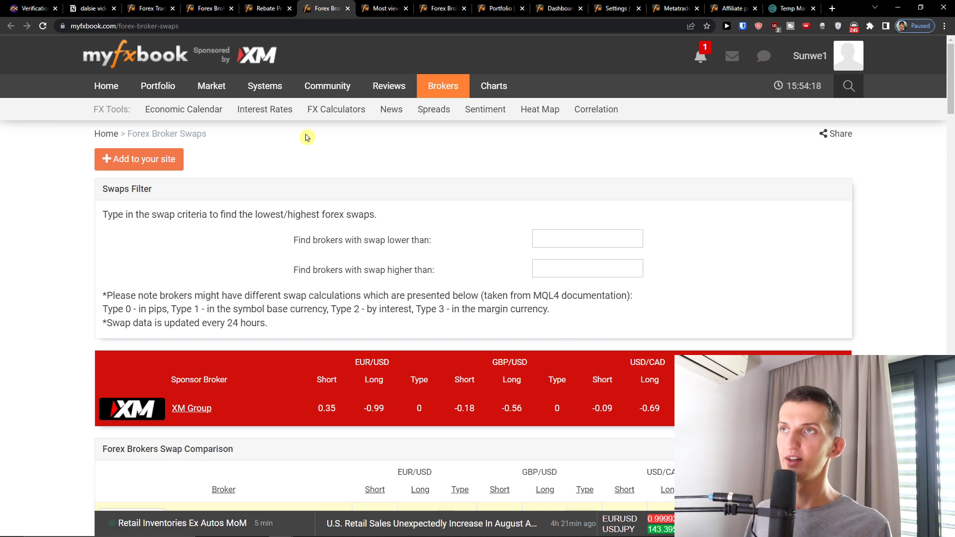
{"action": "left_click", "coordinate": [607, 115]}
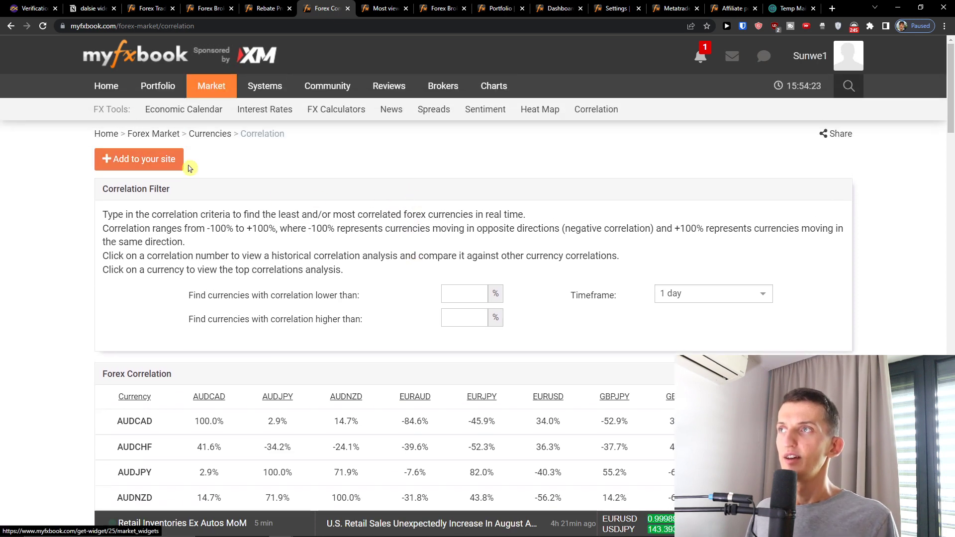
Preview the correlation embed widget, return, and look over the Most Viewed charts.
{"action": "left_click", "coordinate": [130, 158]}
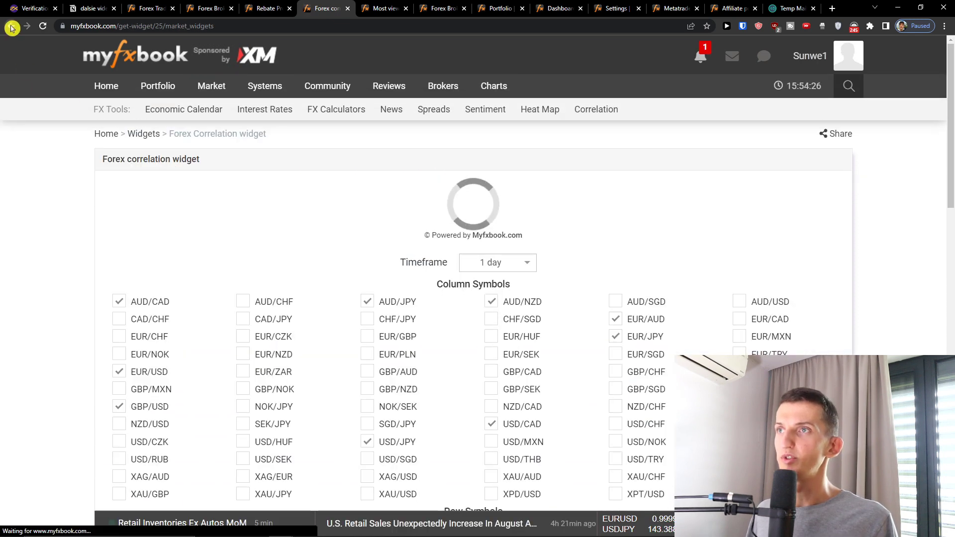
{"action": "left_click", "coordinate": [11, 27]}
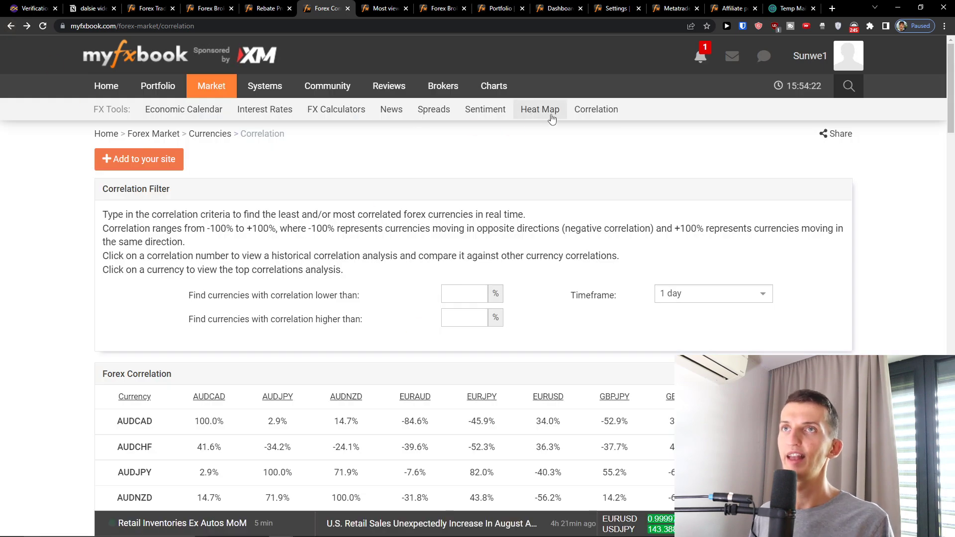
{"action": "left_click", "coordinate": [384, 6]}
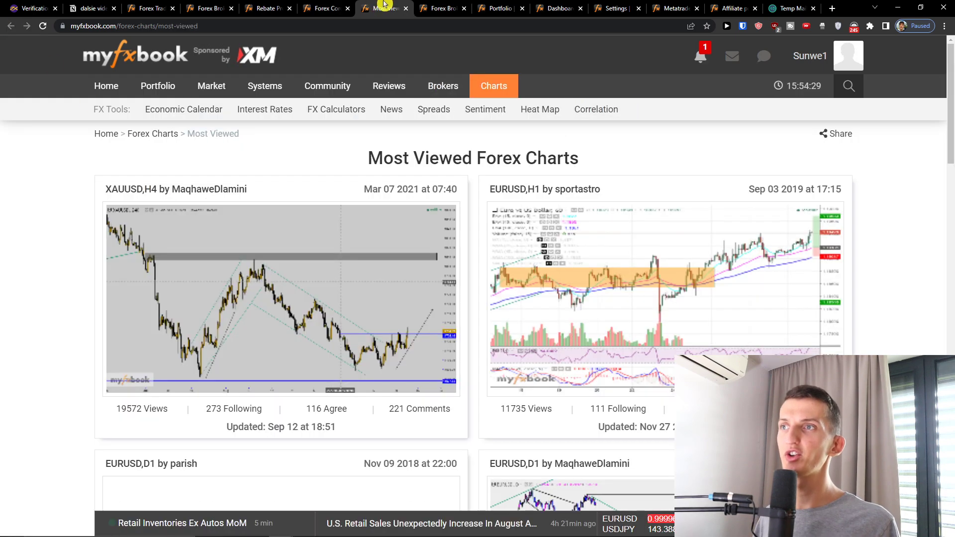
{"action": "scroll", "coordinate": [438, 183], "scroll_direction": "down", "scroll_amount": 4}
{"action": "scroll", "coordinate": [486, 169], "scroll_direction": "up", "scroll_amount": 2}
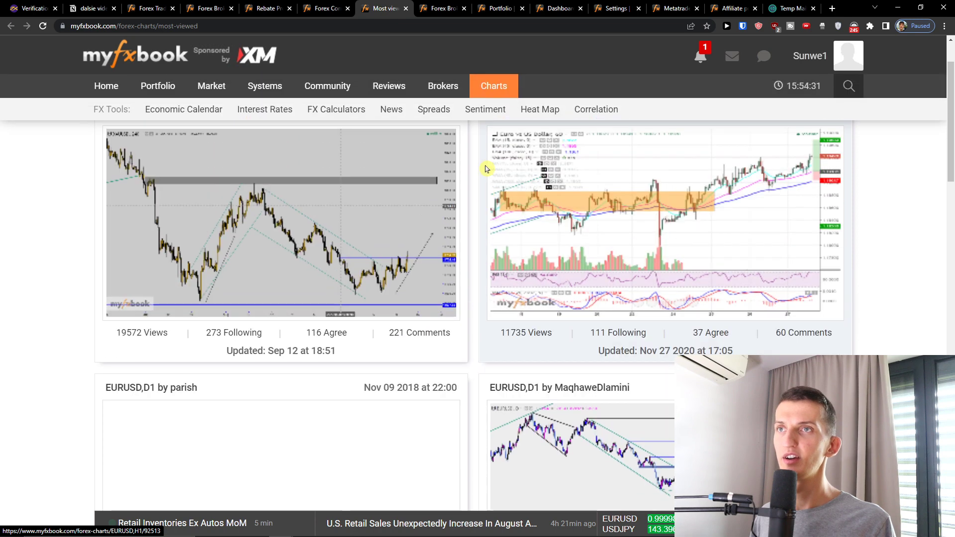
{"action": "scroll", "coordinate": [486, 169], "scroll_direction": "up", "scroll_amount": 2}
Close the most viewed charts and broker volume tabs, landing on the portfolio page.
{"action": "left_click", "coordinate": [406, 9]}
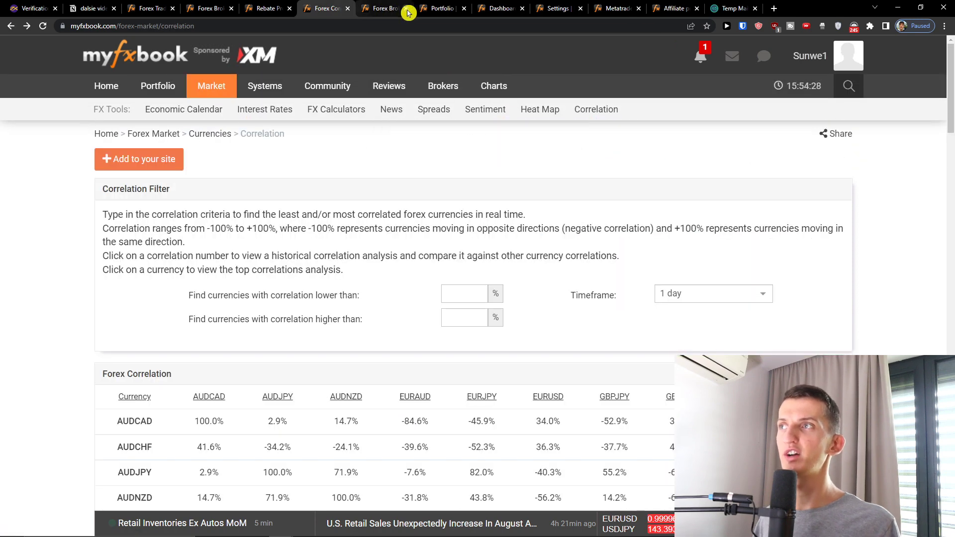
{"action": "left_click", "coordinate": [386, 9]}
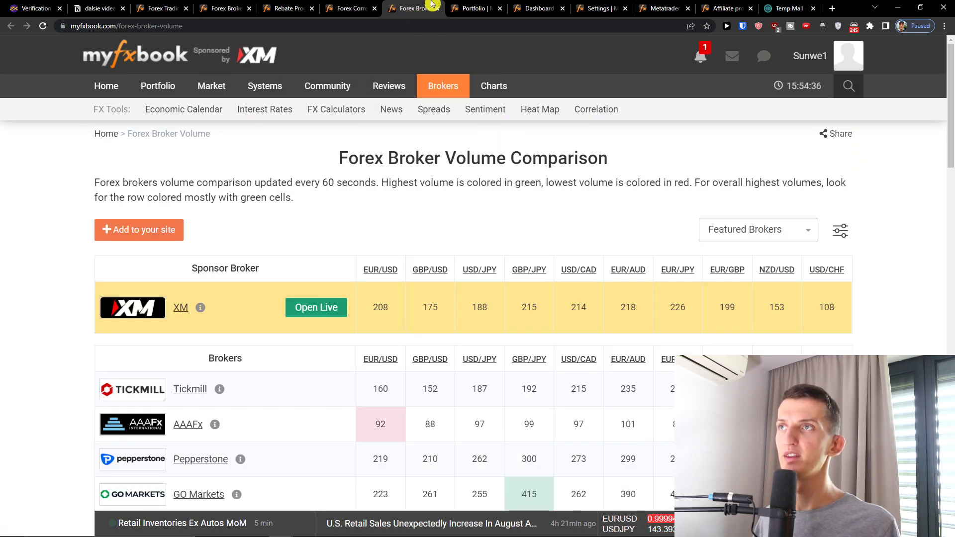
{"action": "left_click", "coordinate": [437, 9]}
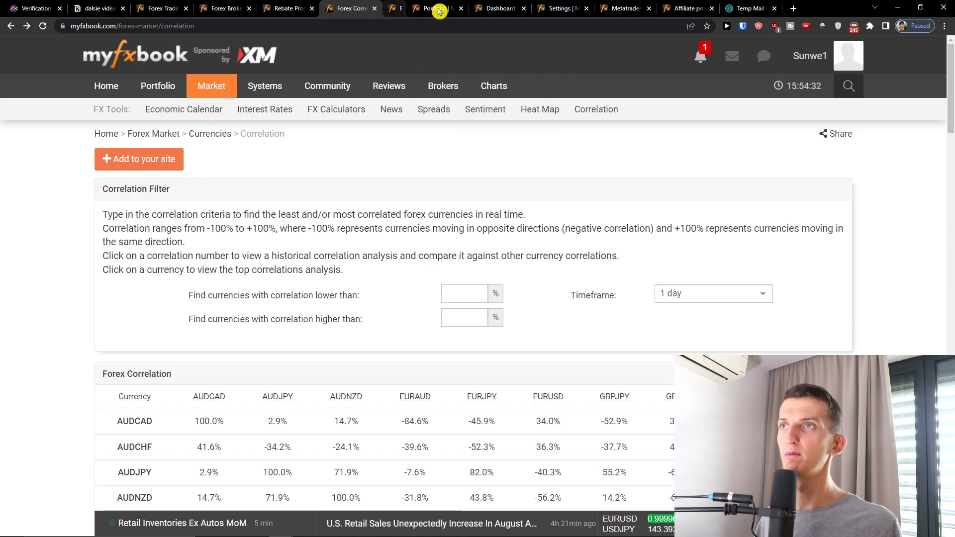
{"action": "left_click", "coordinate": [431, 8]}
Close the portfolio, dashboard, account settings and MetaTrader EA wizard tabs, returning to Forex Correlation.
{"action": "left_click", "coordinate": [438, 8]}
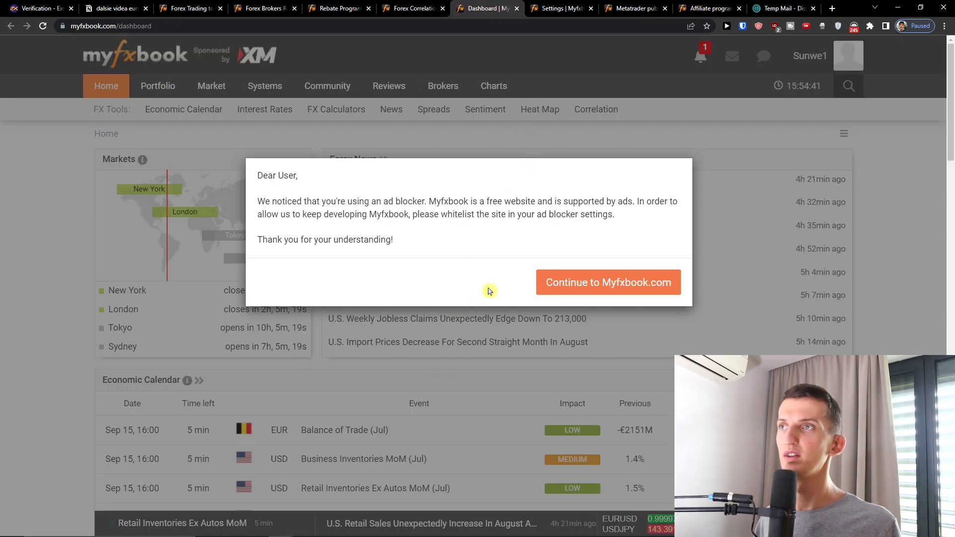
{"action": "left_click", "coordinate": [516, 9]}
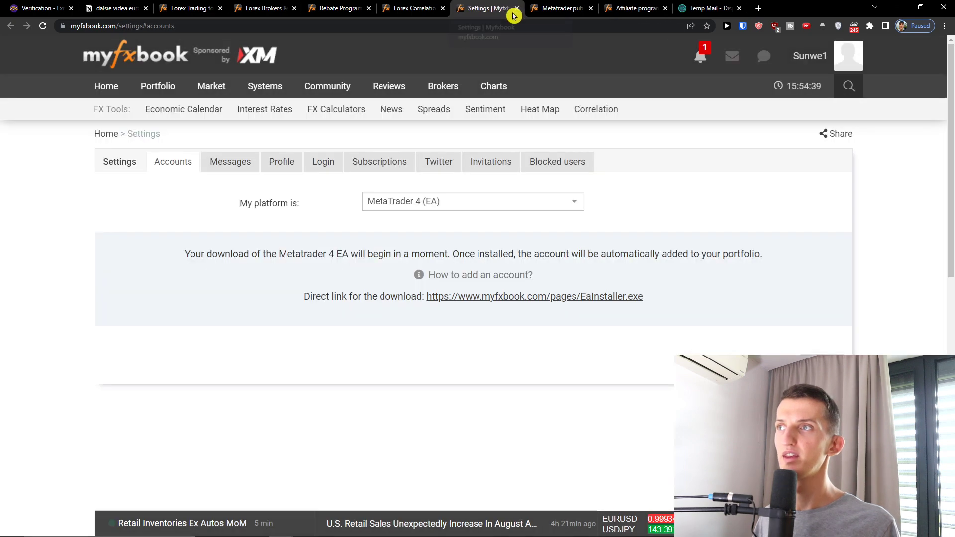
{"action": "left_click", "coordinate": [517, 9]}
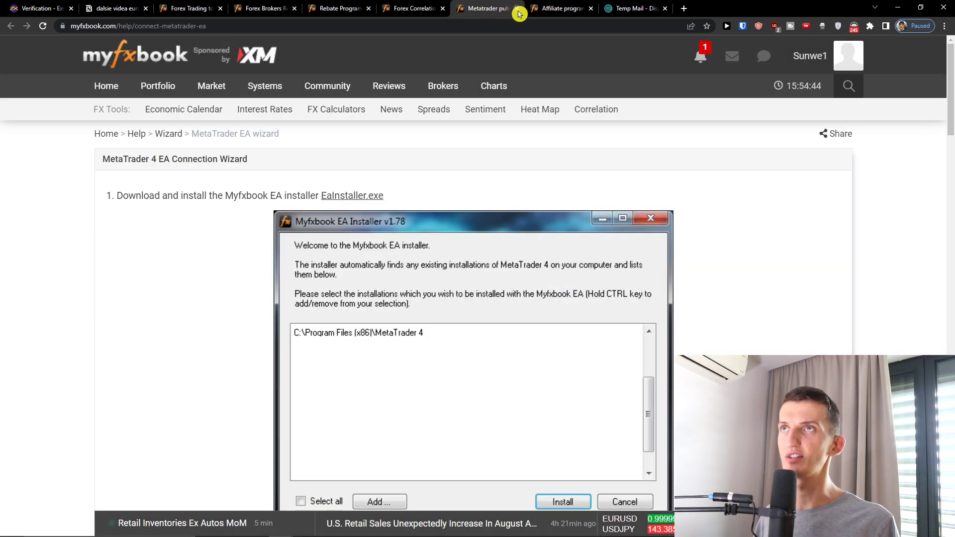
{"action": "left_click", "coordinate": [518, 8]}
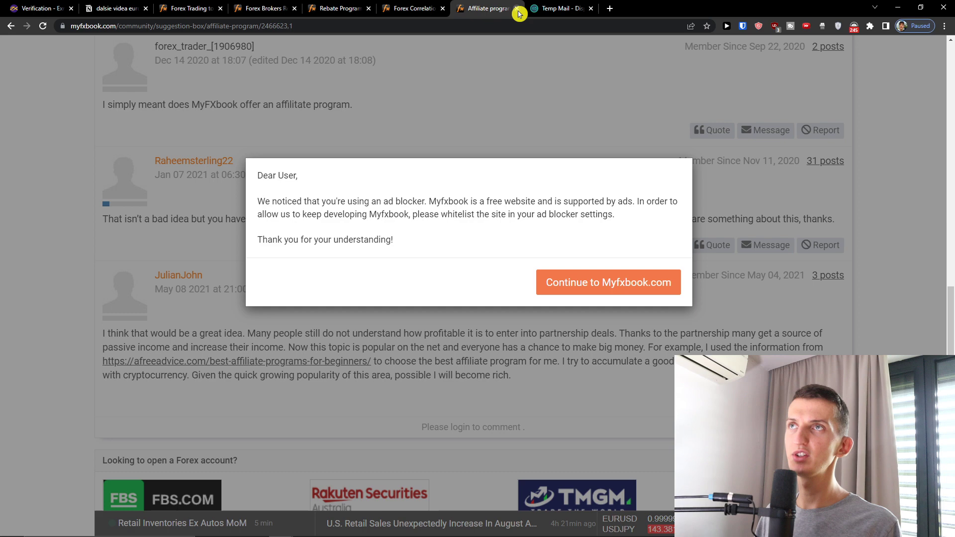
{"action": "left_click", "coordinate": [415, 8]}
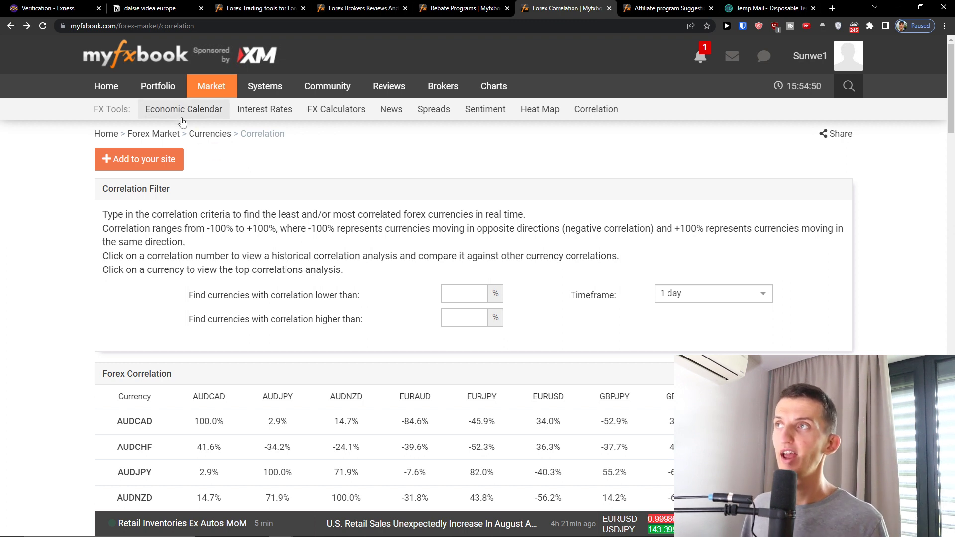
{"action": "mouse_move", "coordinate": [385, 94]}
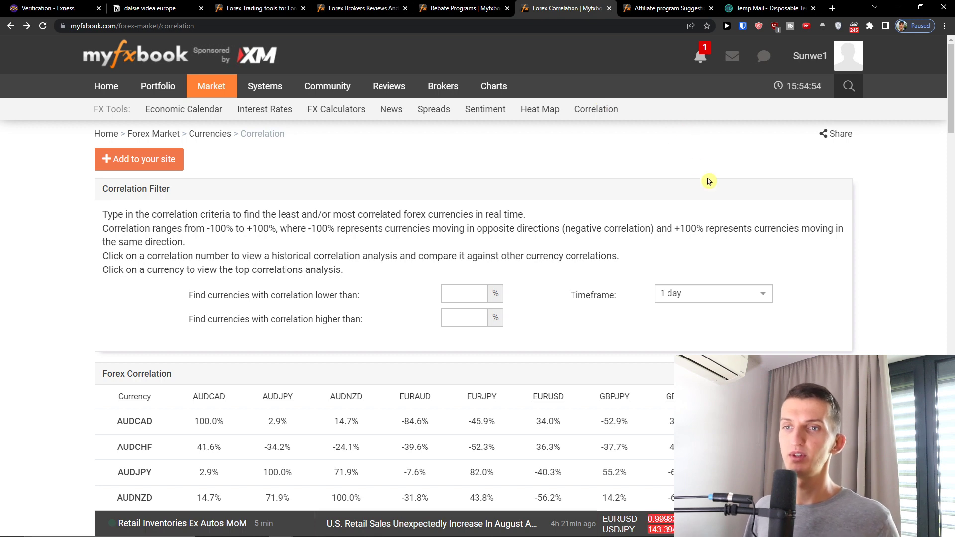
{"action": "scroll", "coordinate": [696, 183], "scroll_direction": "down", "scroll_amount": 2}
{"action": "scroll", "coordinate": [665, 185], "scroll_direction": "up", "scroll_amount": 2}
{"action": "scroll", "coordinate": [662, 185], "scroll_direction": "down", "scroll_amount": 2}
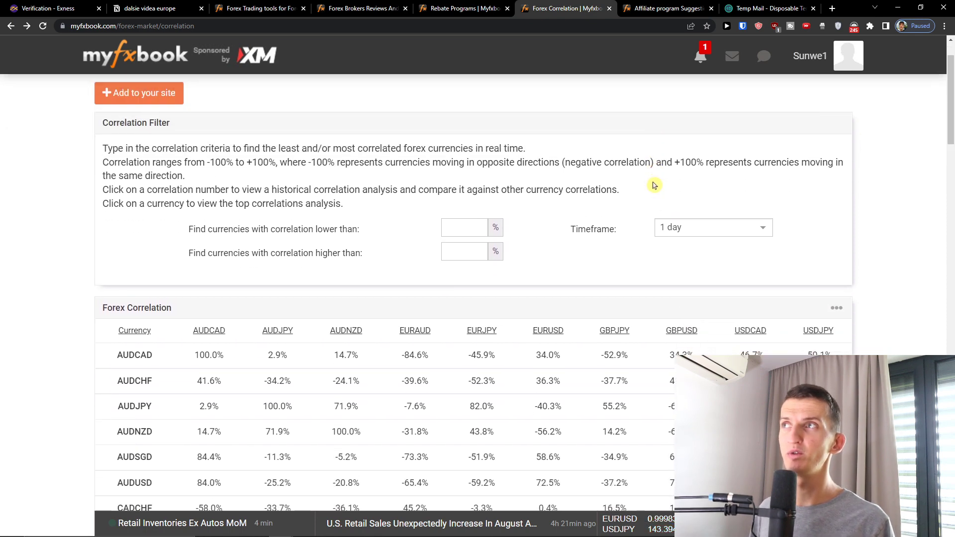
{"action": "scroll", "coordinate": [653, 185], "scroll_direction": "up", "scroll_amount": 2}
{"action": "scroll", "coordinate": [567, 180], "scroll_direction": "down", "scroll_amount": 15}
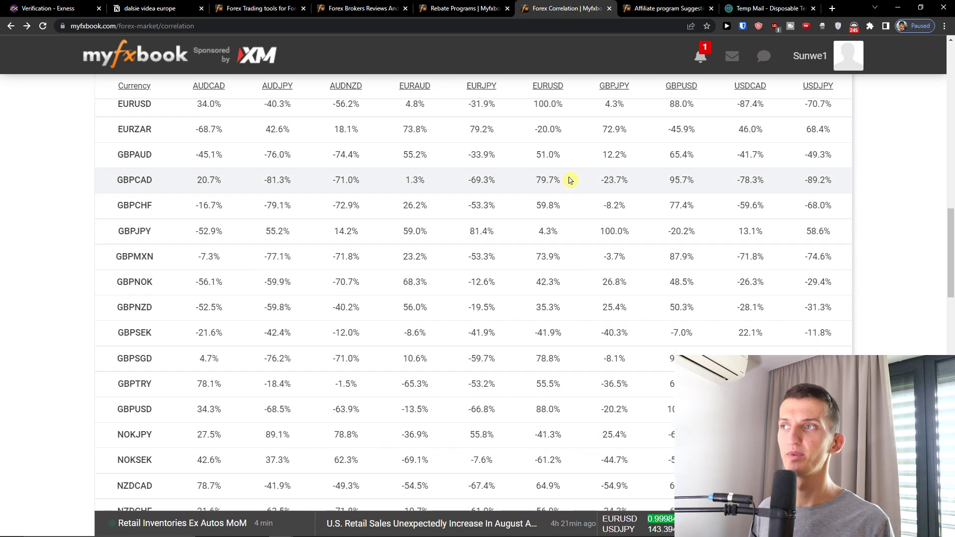
{"action": "scroll", "coordinate": [570, 180], "scroll_direction": "up", "scroll_amount": 15}
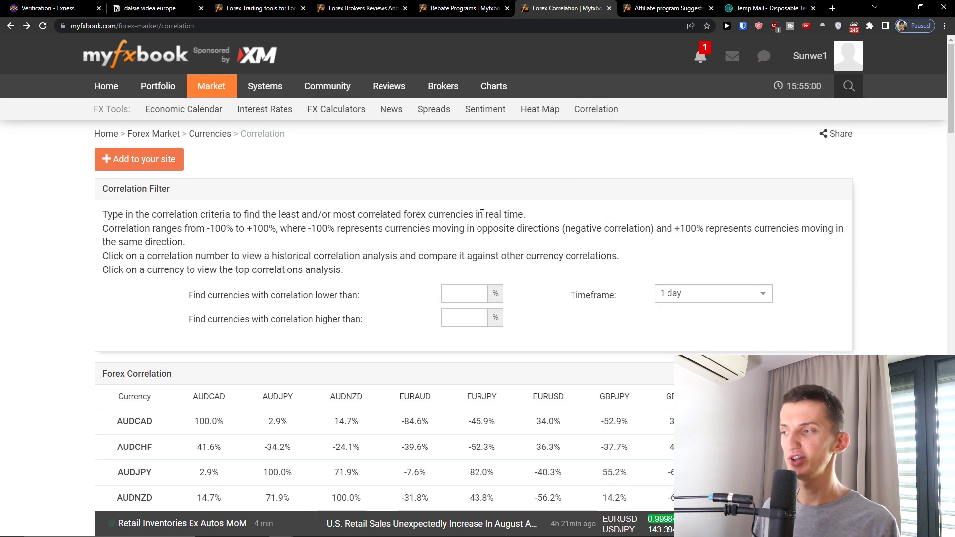